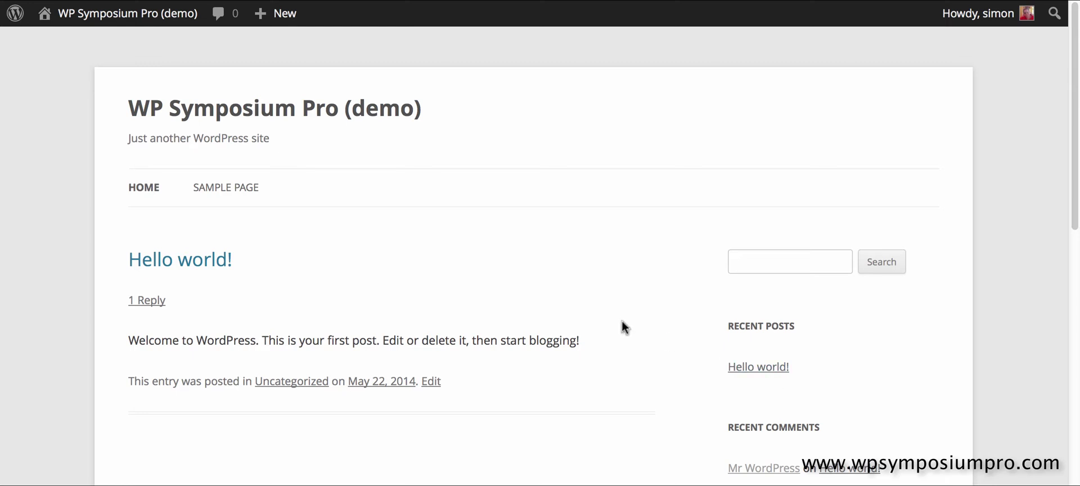
# Go from the demo site's home page to the WordPress admin Dashboard via the site-name menu
pyautogui.scroll(-10, 622, 321)
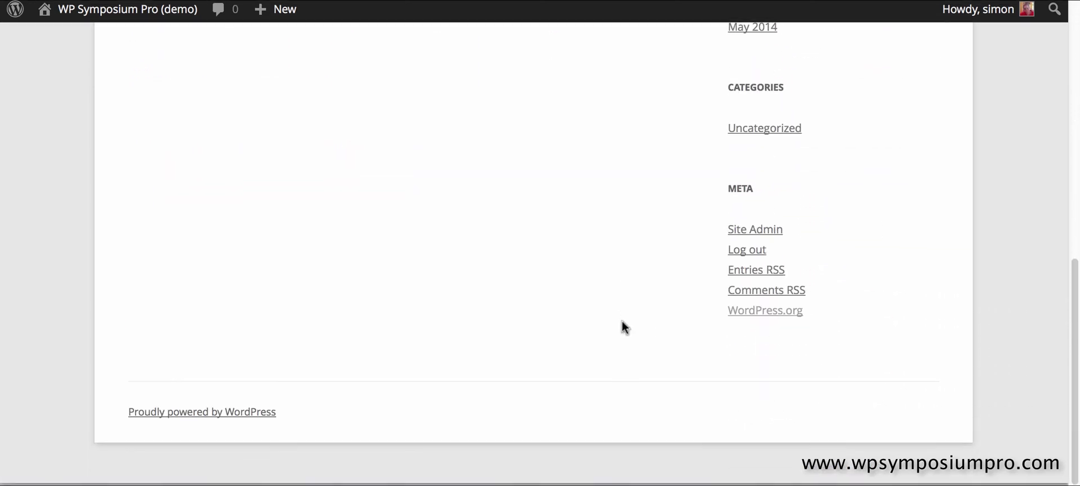
pyautogui.scroll(10, 622, 322)
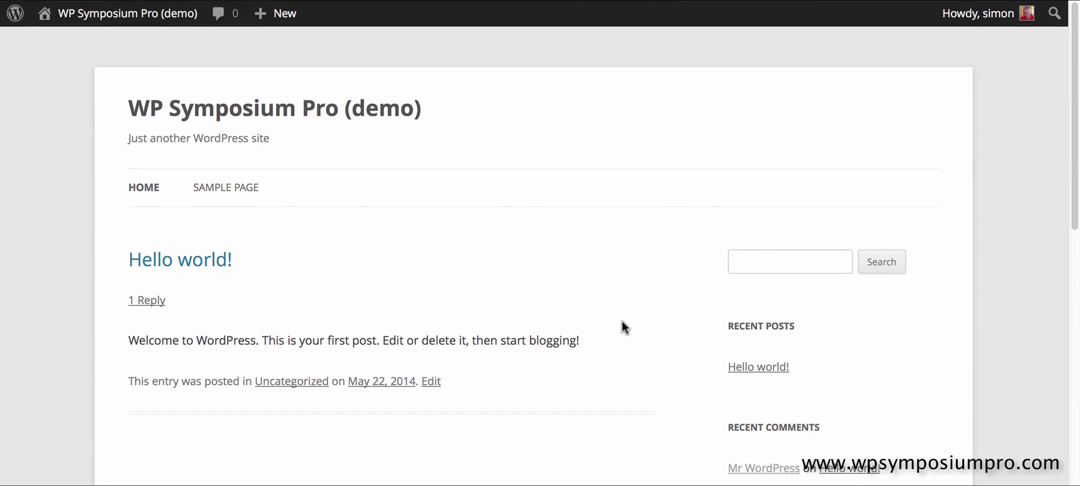
pyautogui.moveTo(89, 22)
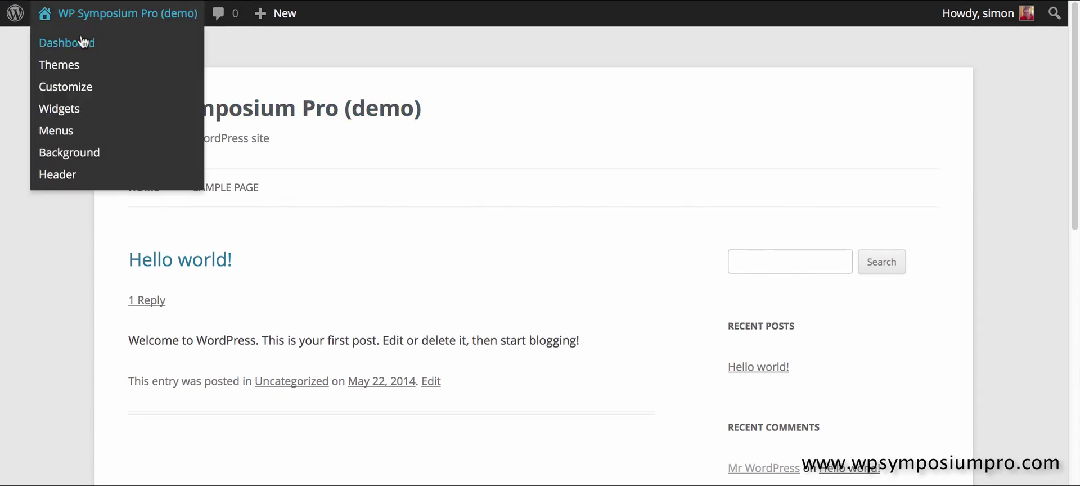
pyautogui.click(79, 38)
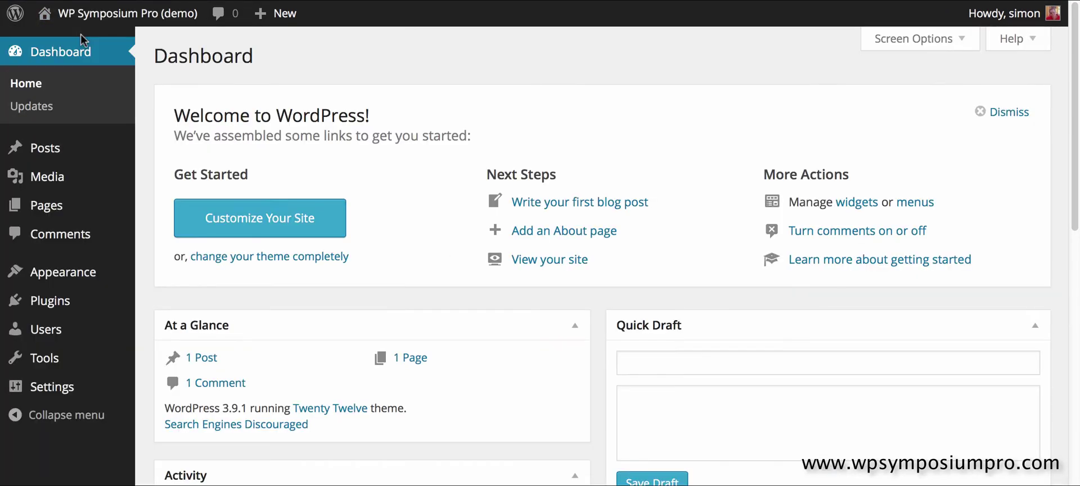
pyautogui.scroll(-5, 380, 230)
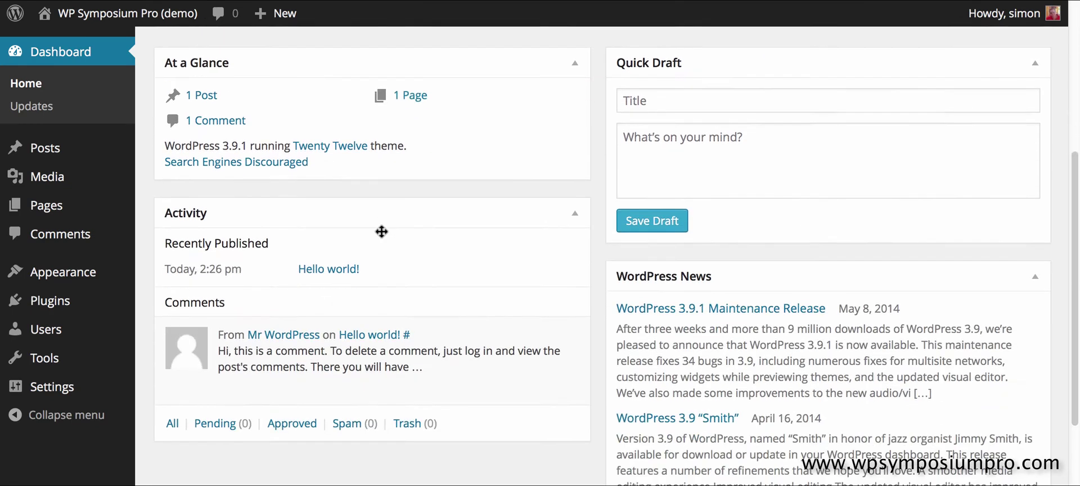
pyautogui.scroll(5, 380, 230)
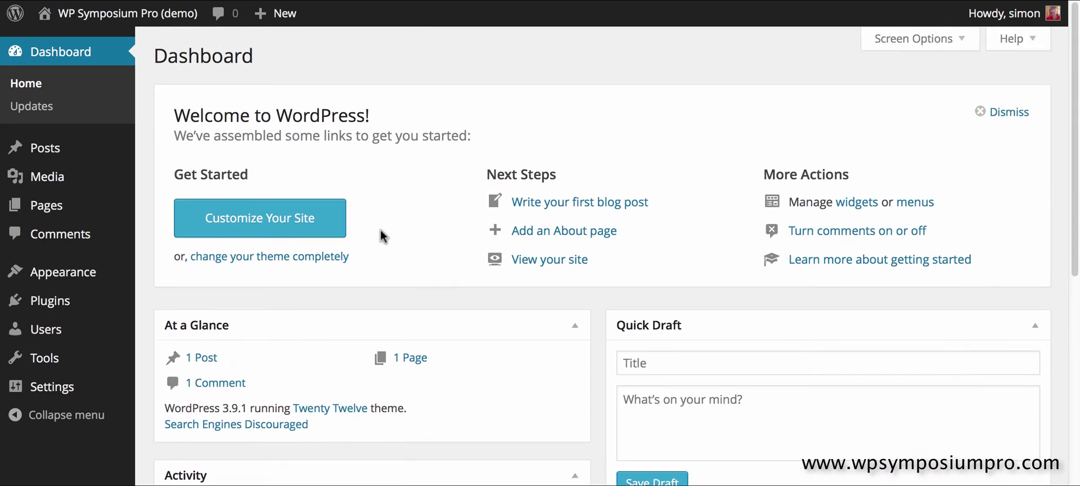
pyautogui.moveTo(76, 308)
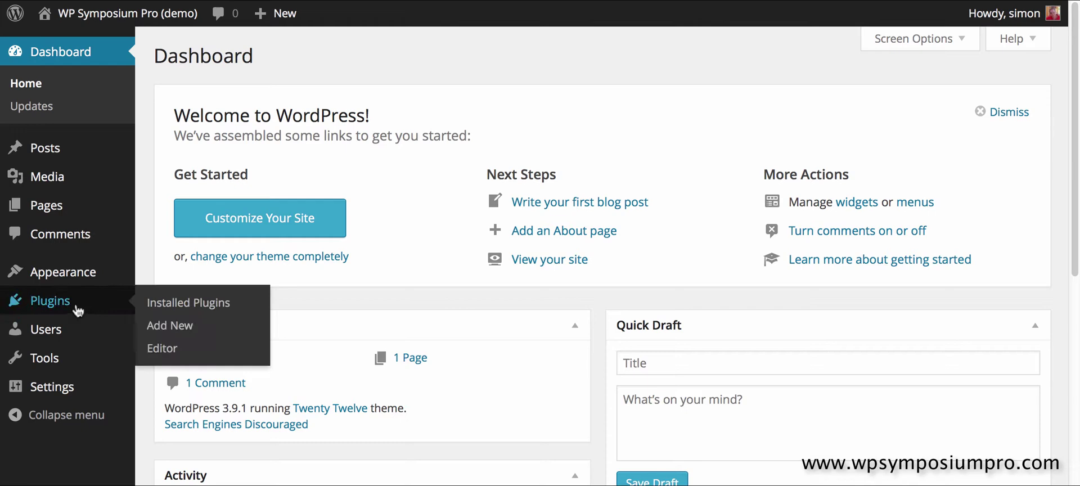
# Search the plugin directory for 'WP Symposium', then install and activate WP Symposium Pro 14.05.21
pyautogui.click(164, 327)
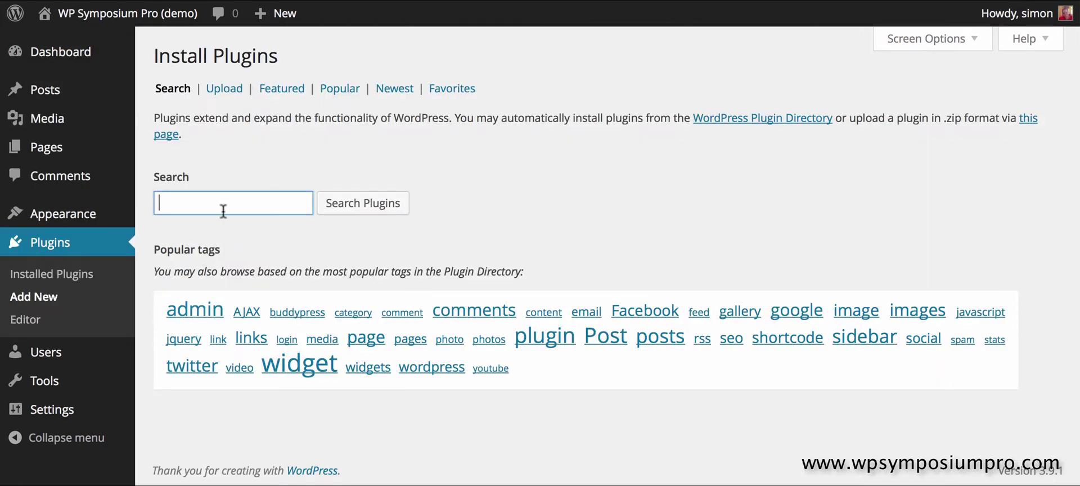
pyautogui.write('WP Symposium Pro')
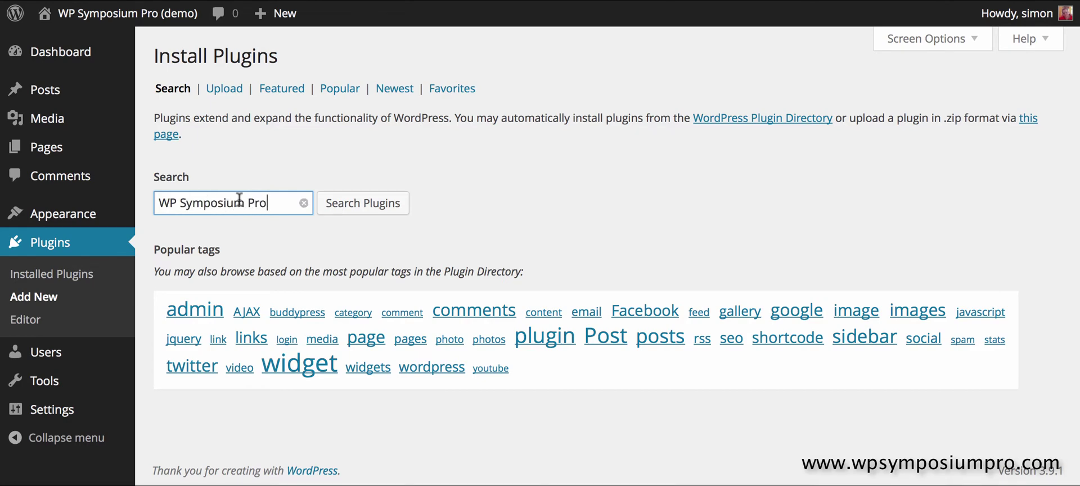
pyautogui.click(340, 203)
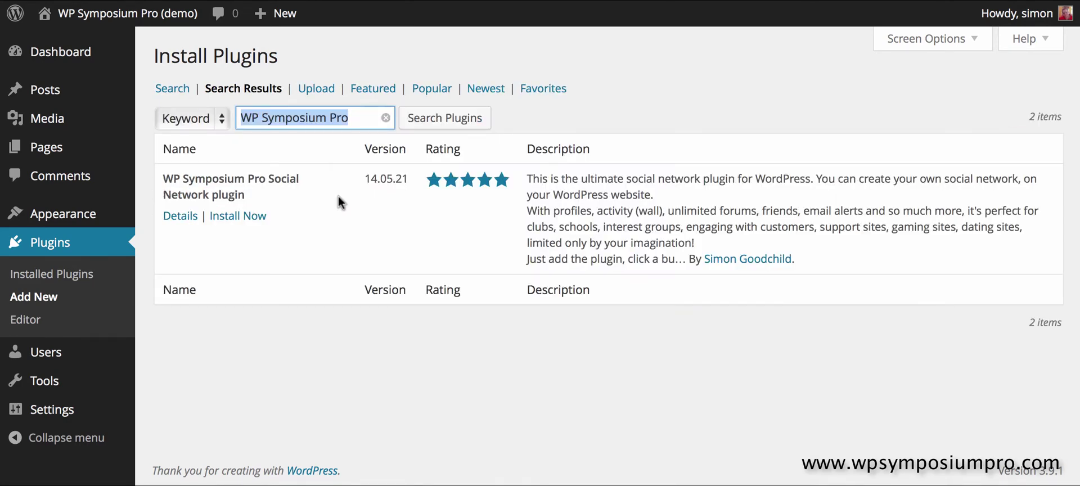
pyautogui.click(248, 217)
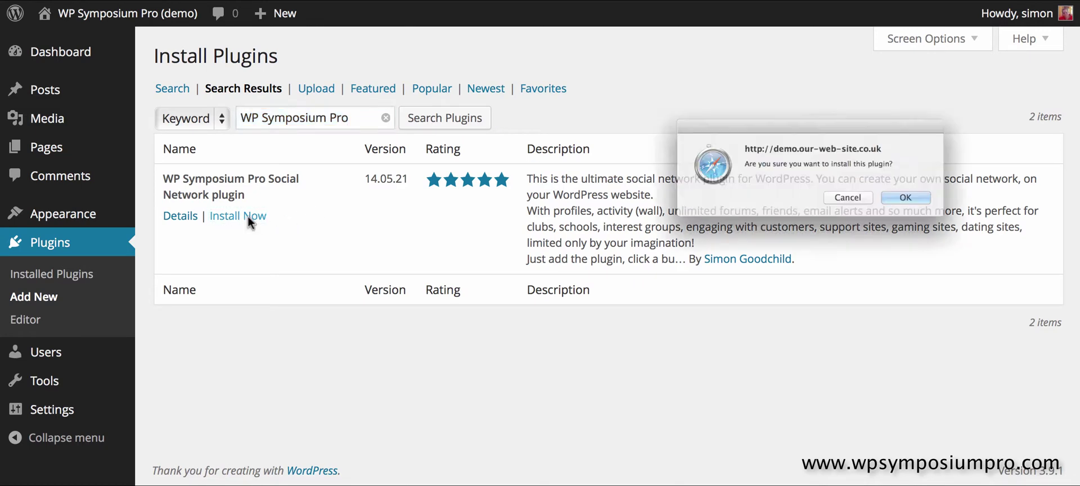
pyautogui.click(928, 208)
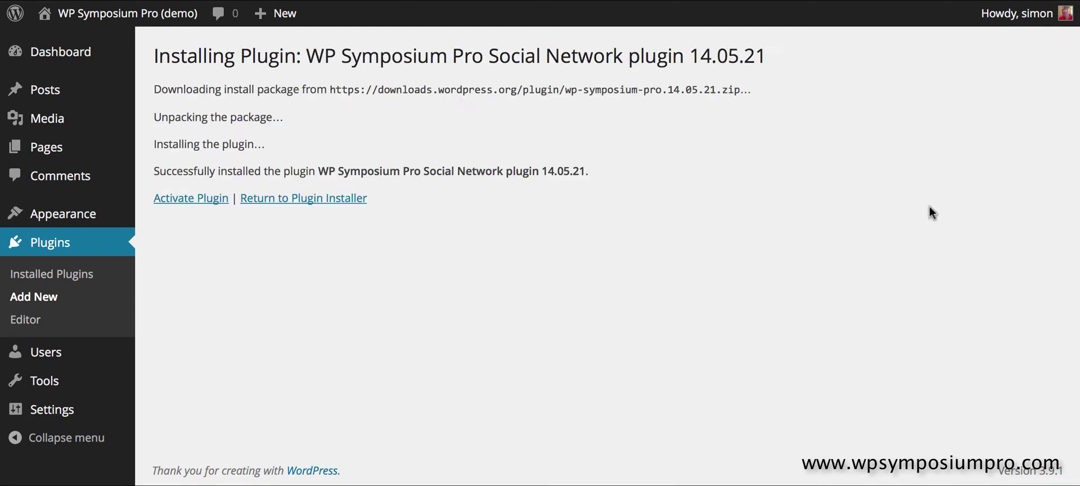
pyautogui.click(209, 204)
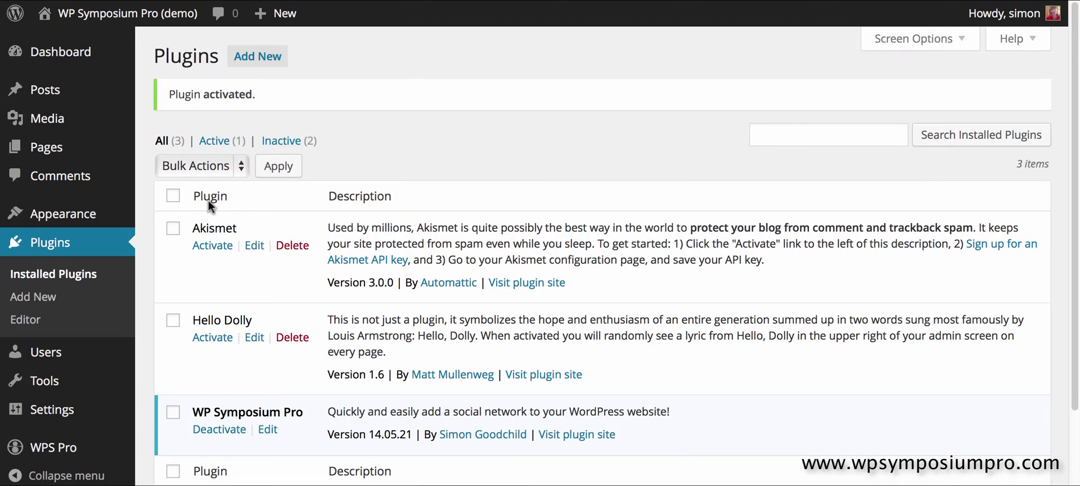
# Use WPS Pro Setup's Add Profile Pages to create Profile, Edit Profile, Change Avatar and Friends pages
pyautogui.scroll(-3, 208, 200)
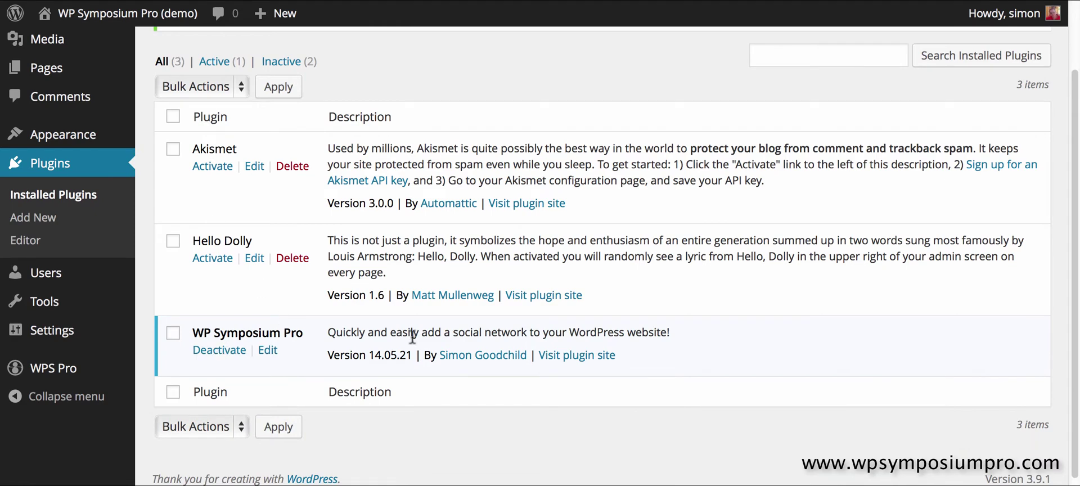
pyautogui.moveTo(108, 344)
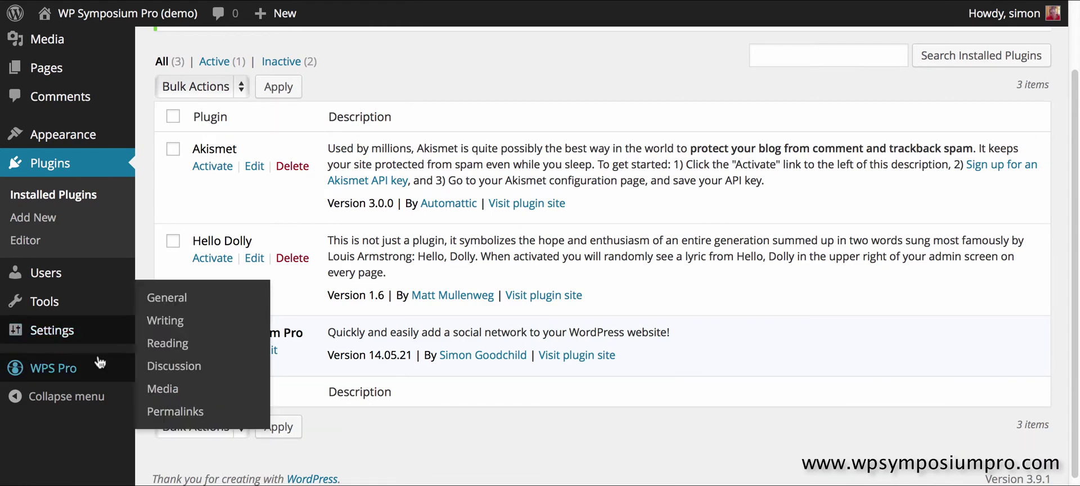
pyautogui.moveTo(98, 372)
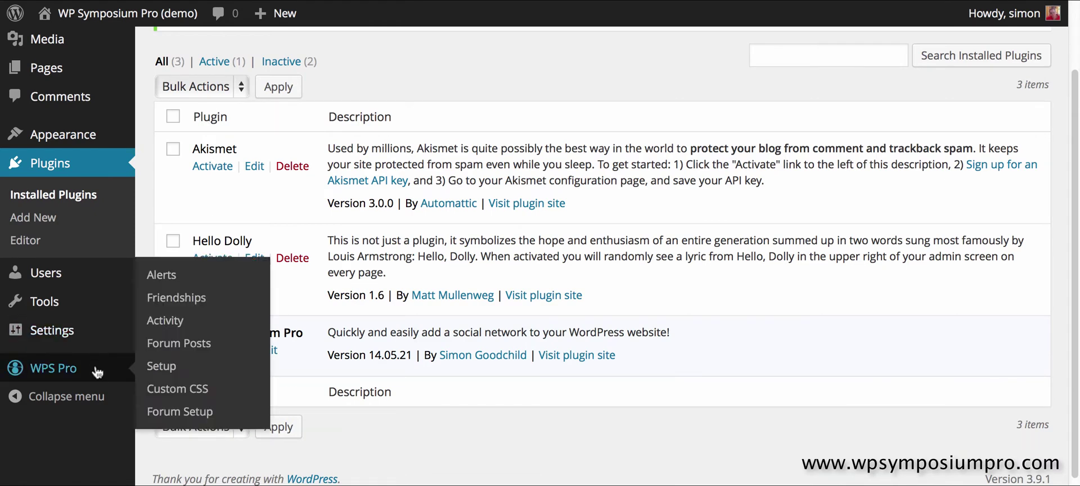
pyautogui.click(162, 369)
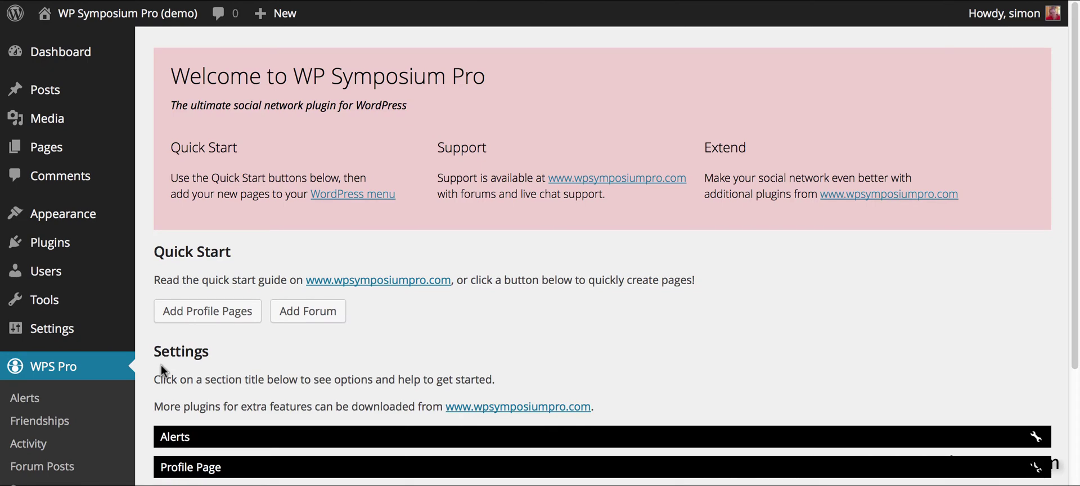
pyautogui.click(227, 316)
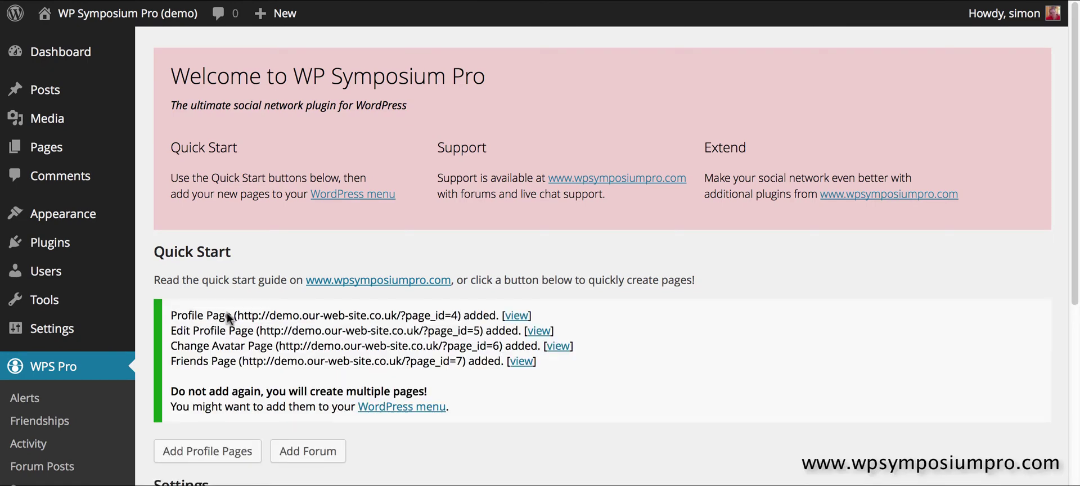
pyautogui.scroll(-2, 227, 313)
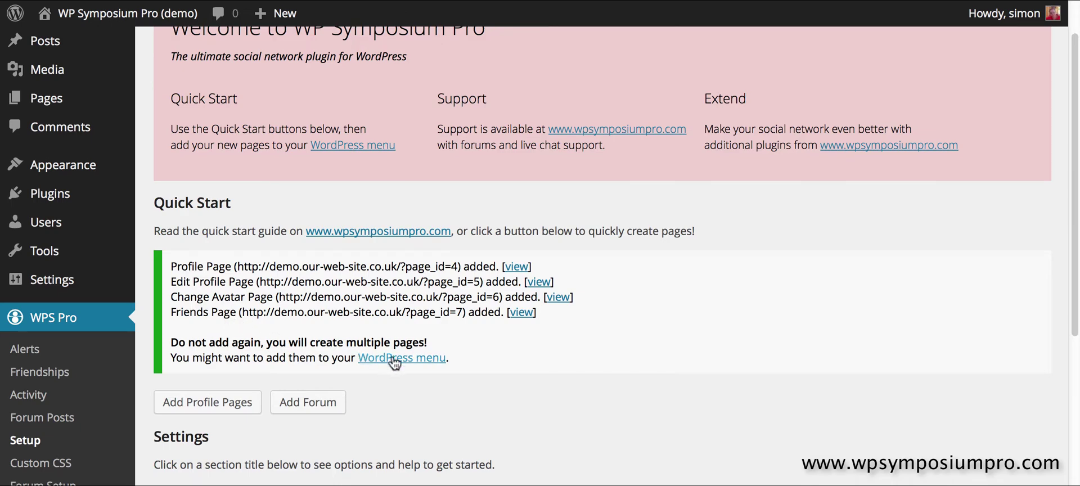
# Create a new navigation menu named 'Main Menu'
pyautogui.click(391, 360)
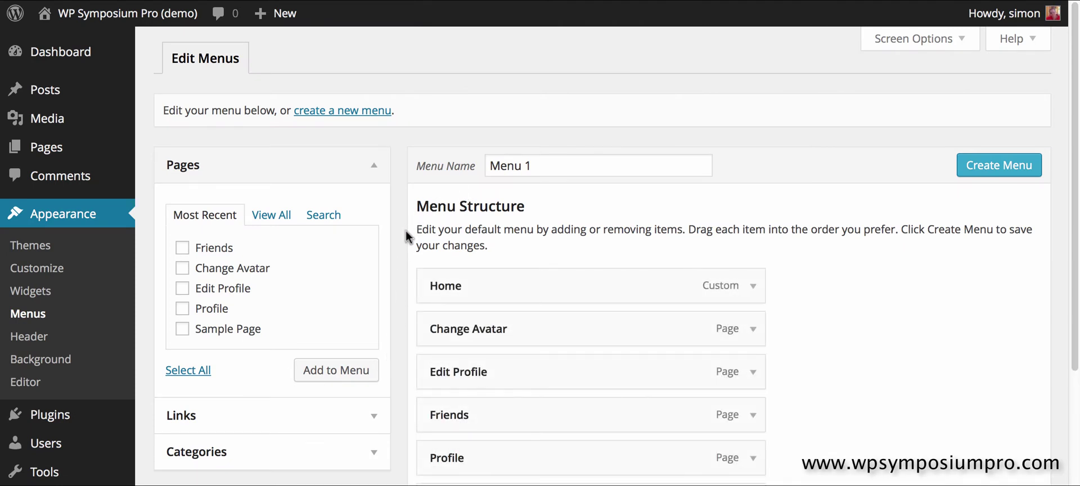
pyautogui.moveTo(684, 166); pyautogui.dragTo(464, 171)
pyautogui.write('Main Menu')
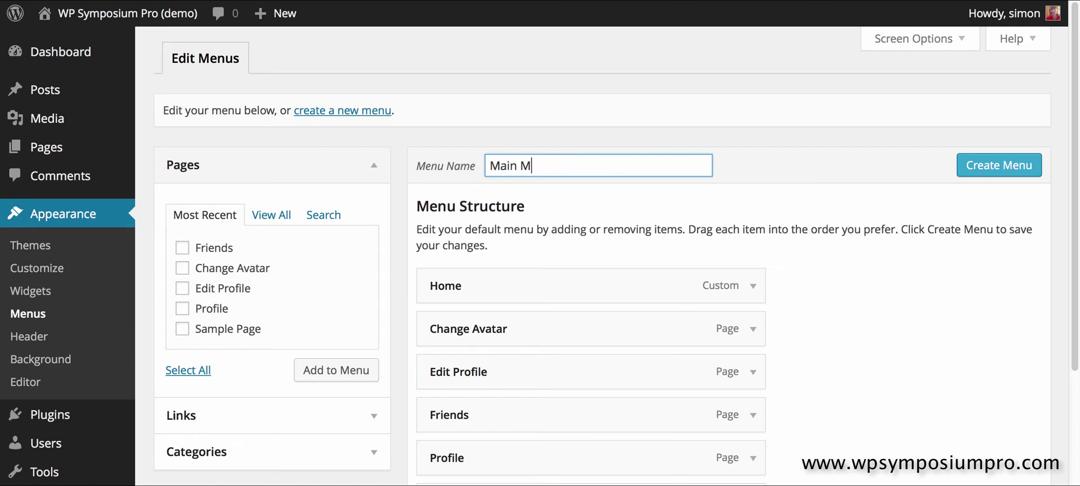
pyautogui.click(991, 168)
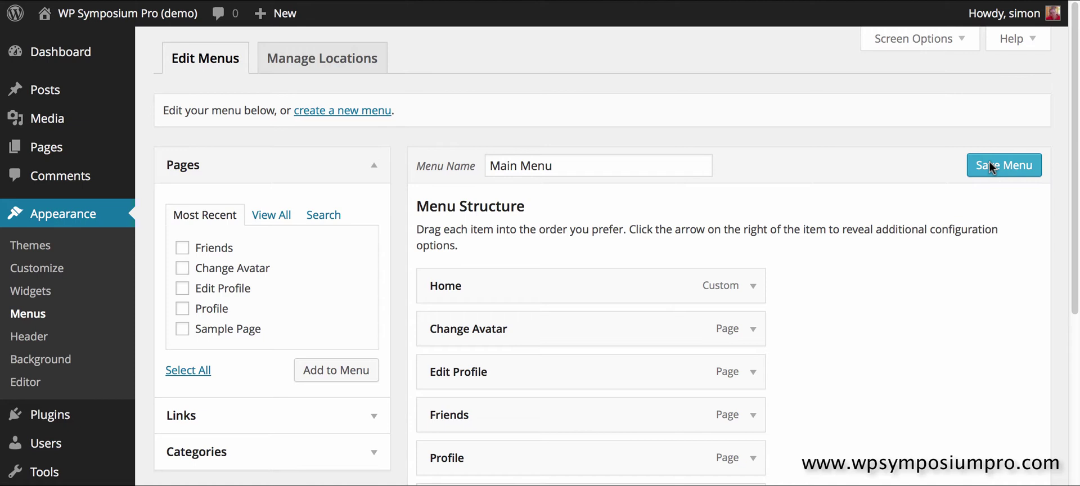
# Place Profile below Home, nest Edit Profile, Friends and Change Avatar under it, and save
pyautogui.scroll(-3, 849, 209)
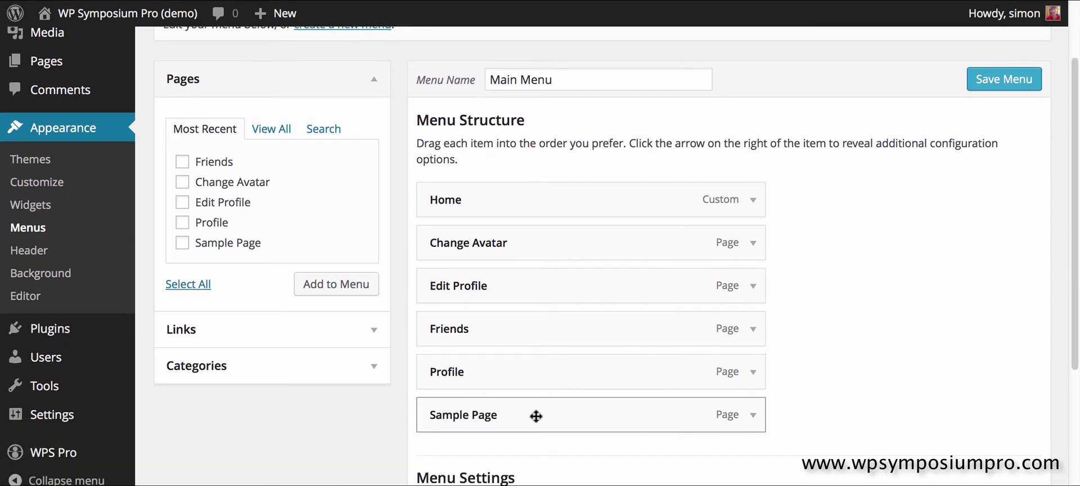
pyautogui.moveTo(528, 379); pyautogui.dragTo(410, 244)
pyautogui.moveTo(459, 336); pyautogui.dragTo(492, 281)
pyautogui.moveTo(451, 374); pyautogui.dragTo(451, 331)
pyautogui.moveTo(430, 364); pyautogui.dragTo(454, 343)
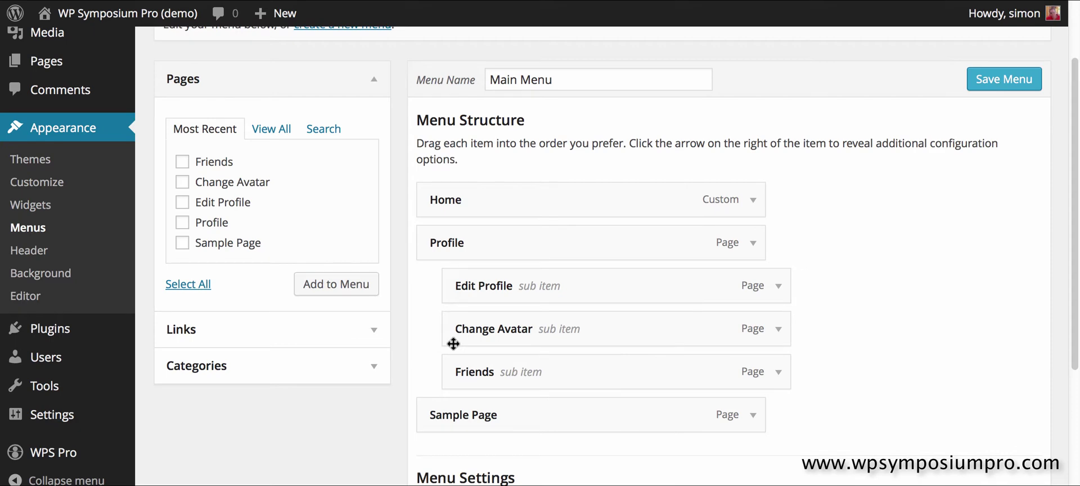
pyautogui.click(981, 80)
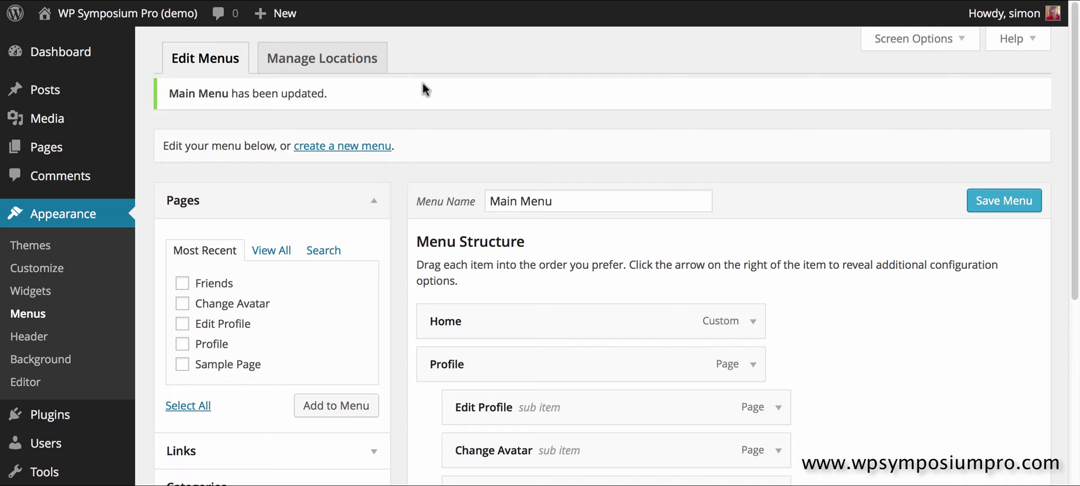
# Assign Main Menu to the Primary Menu location and save the locations
pyautogui.click(372, 66)
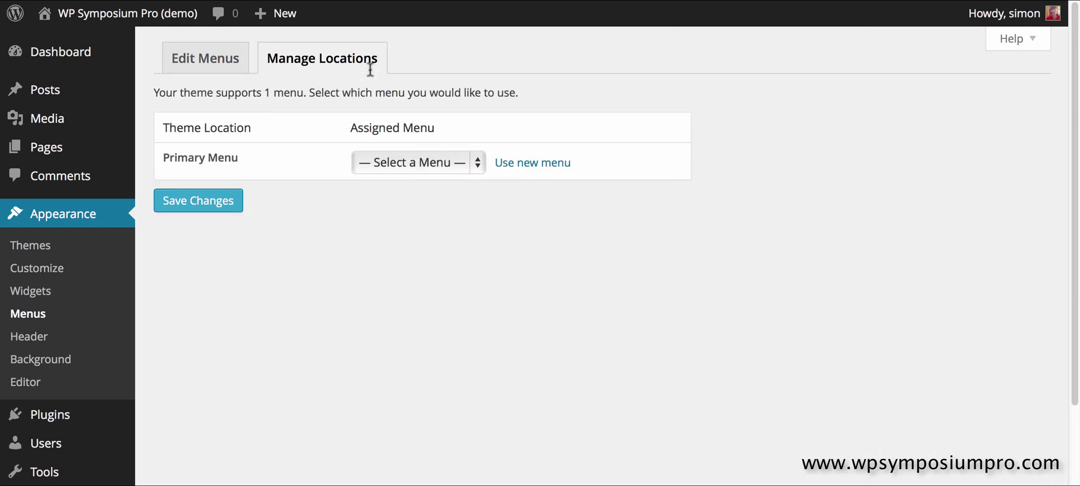
pyautogui.click(392, 162)
pyautogui.click(393, 179)
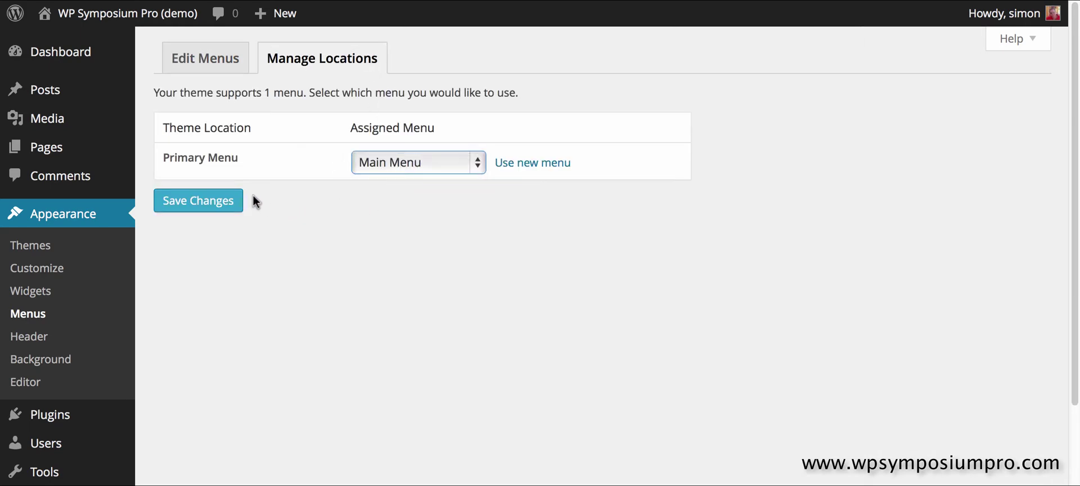
pyautogui.click(229, 202)
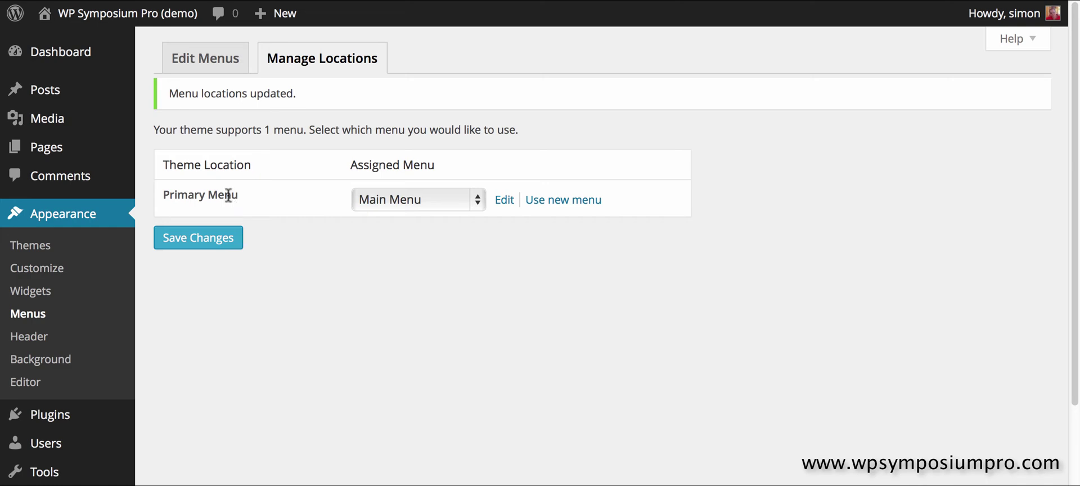
# On the live site's Profile page, publish the activity post 'Hello world'
pyautogui.click(150, 17)
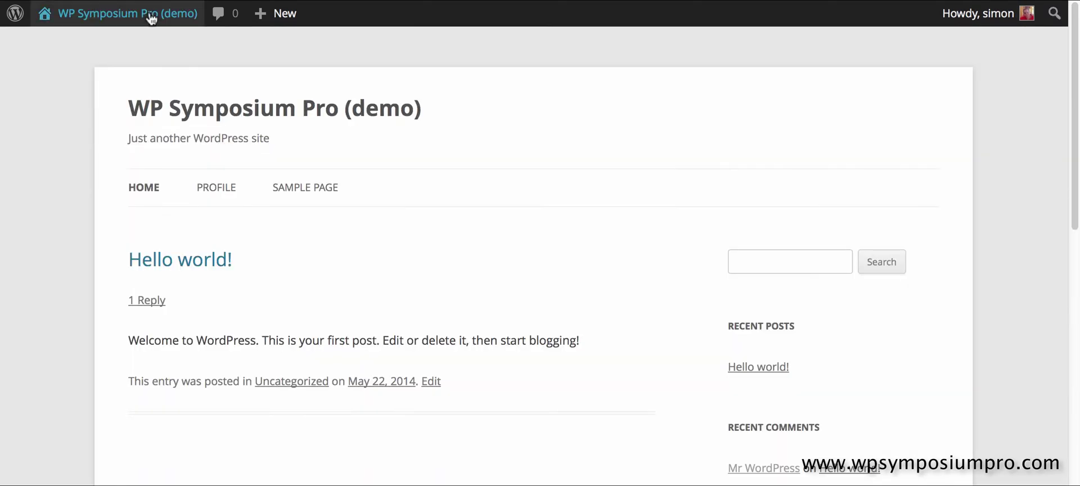
pyautogui.click(227, 193)
pyautogui.scroll(-3, 400, 279)
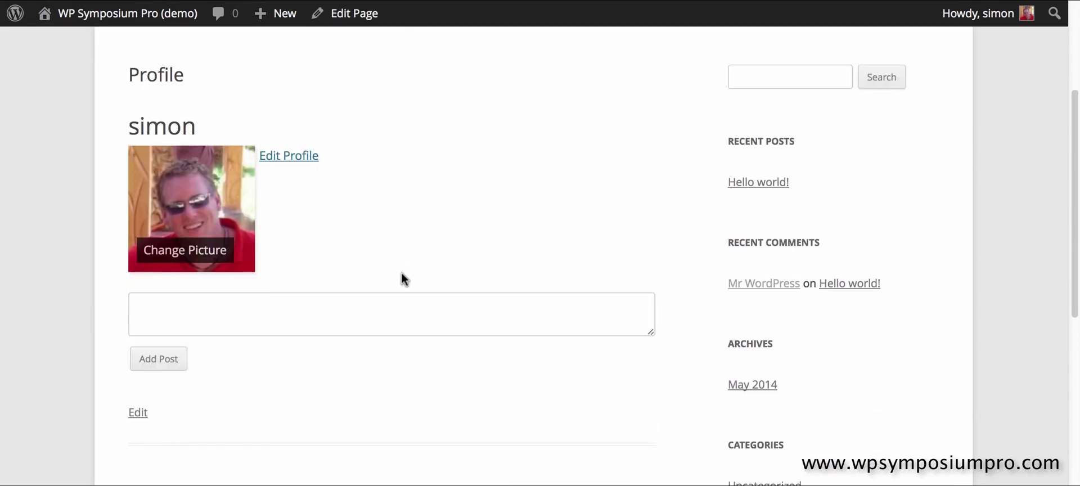
pyautogui.scroll(-3, 401, 275)
pyautogui.scroll(2, 401, 276)
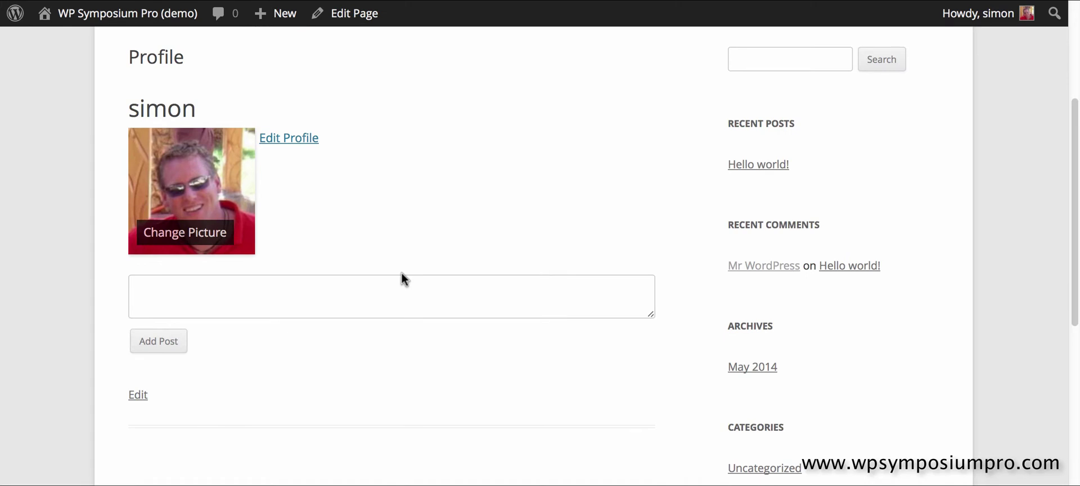
pyautogui.click(392, 282)
pyautogui.write('Hello world')
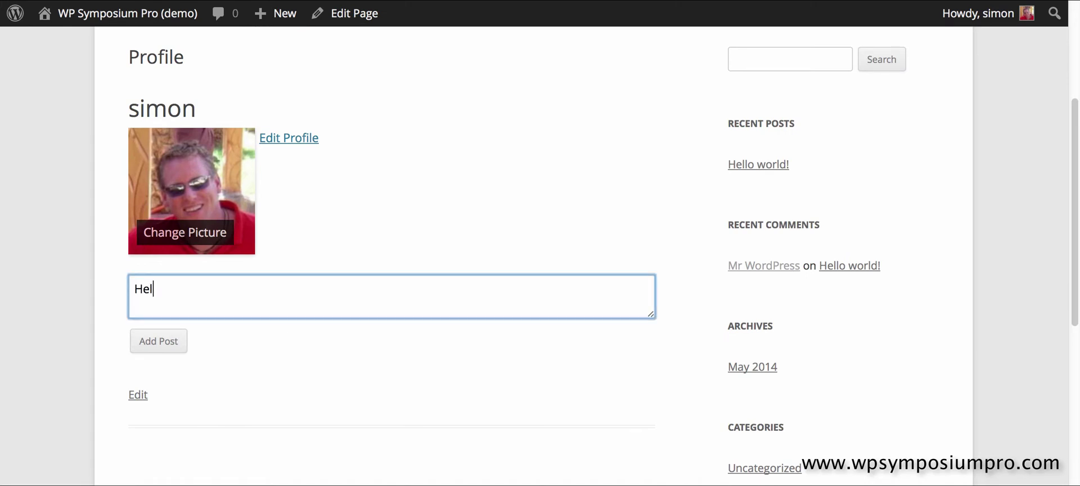
pyautogui.click(153, 342)
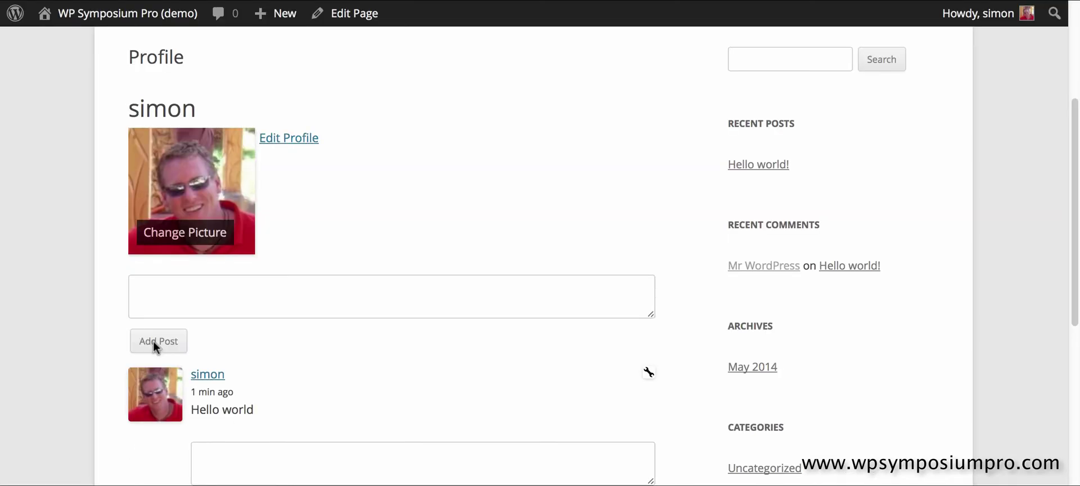
# Reply 'A reply to me' beneath the Hello world post
pyautogui.scroll(-3, 154, 345)
pyautogui.click(197, 354)
pyautogui.write('A ')
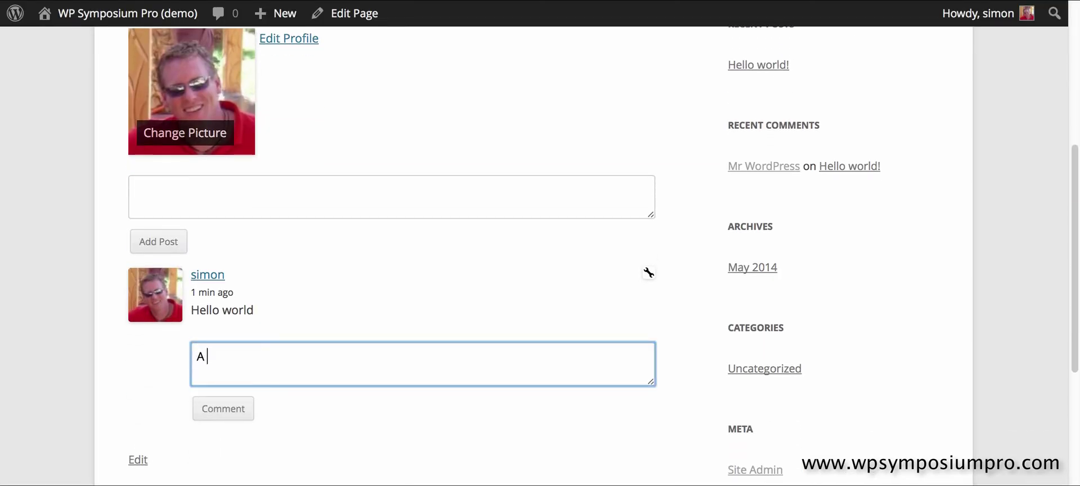
pyautogui.write('reply to me')
pyautogui.click(203, 416)
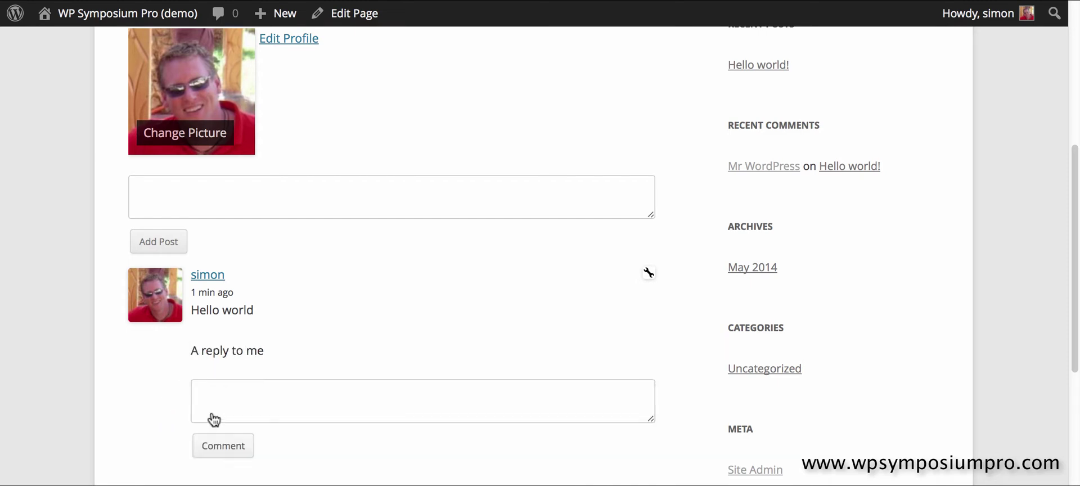
pyautogui.scroll(5, 229, 390)
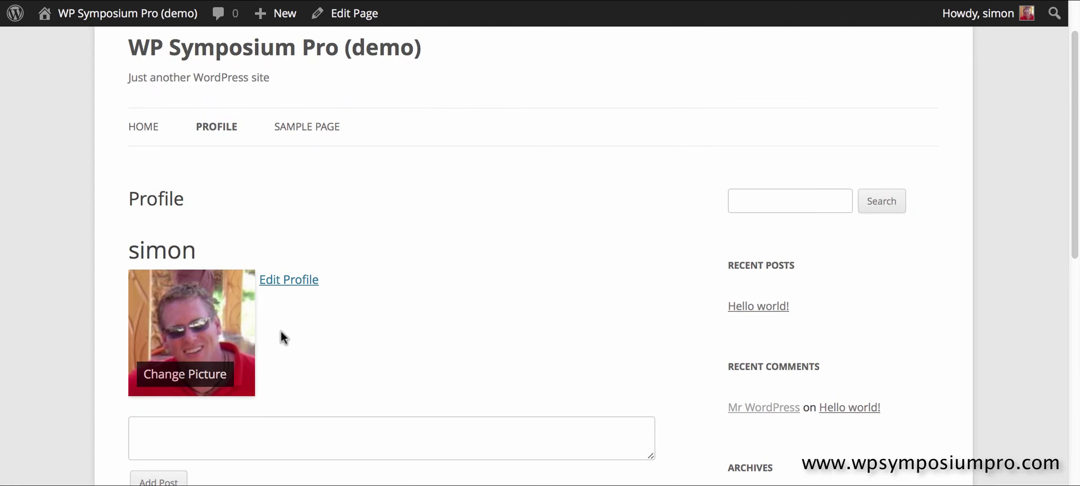
# On the Change Avatar page, select and upload the image 4-2.jpg
pyautogui.moveTo(217, 127)
pyautogui.click(221, 164)
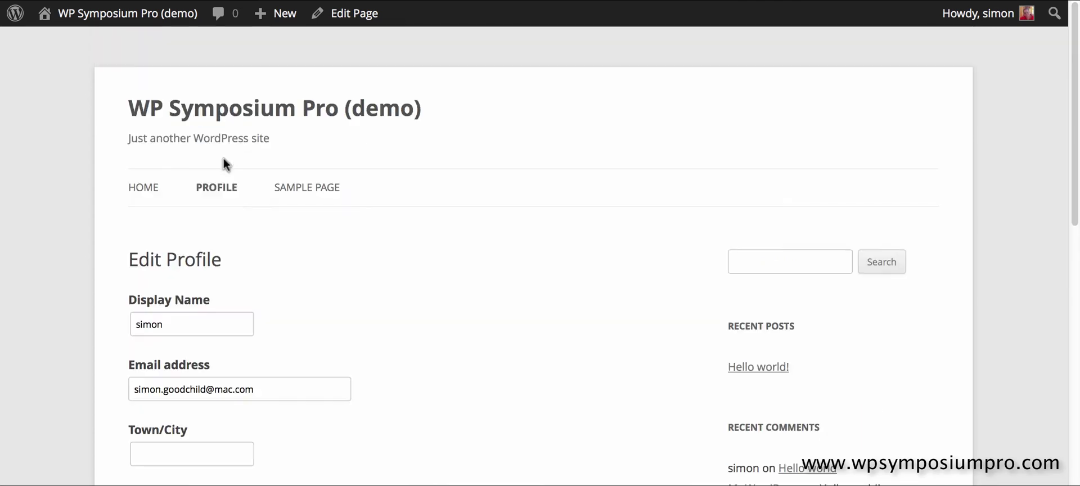
pyautogui.scroll(-5, 318, 281)
pyautogui.scroll(5, 317, 282)
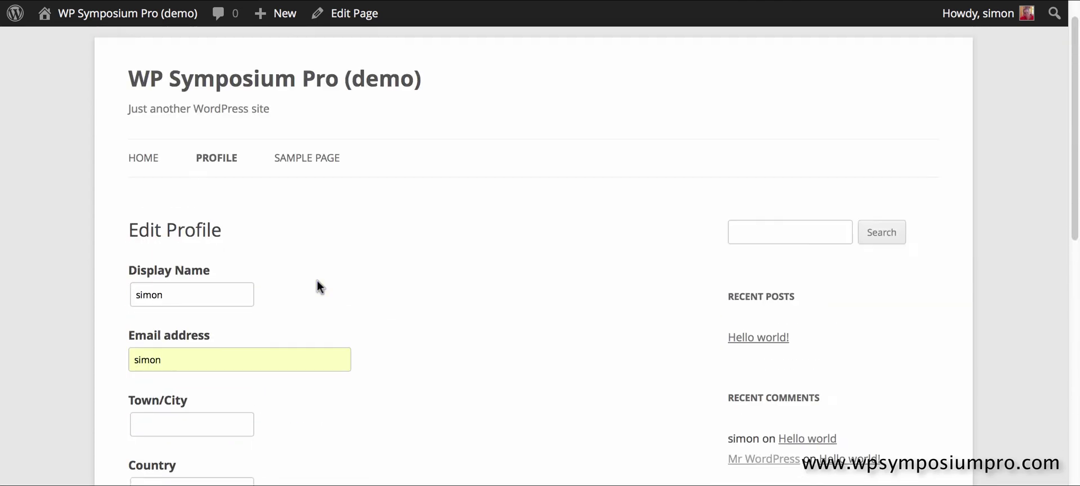
pyautogui.moveTo(224, 214)
pyautogui.click(233, 251)
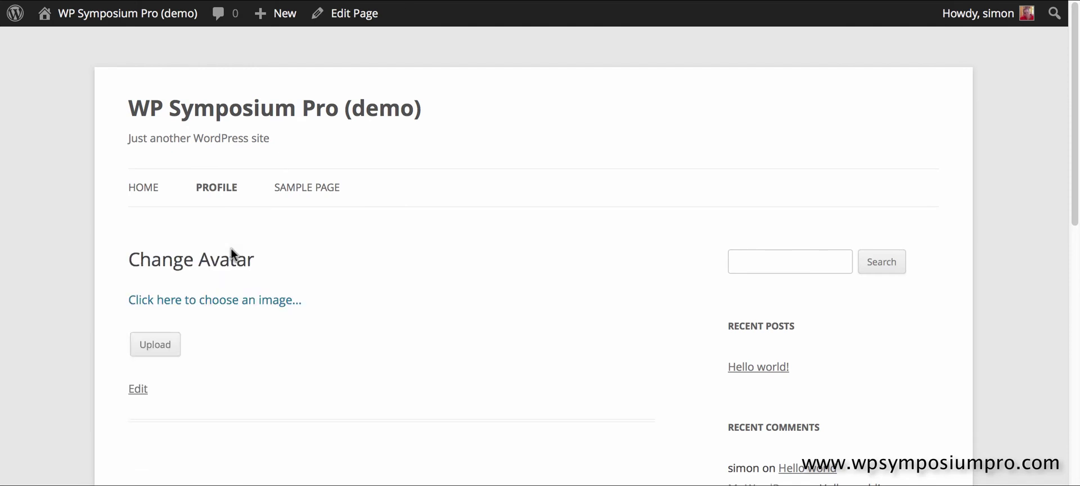
pyautogui.click(238, 300)
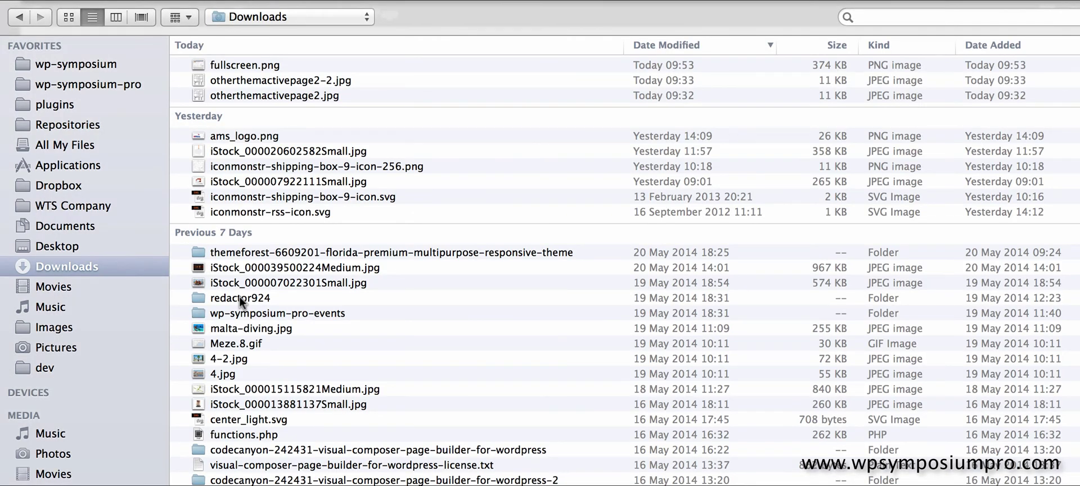
pyautogui.click(245, 360)
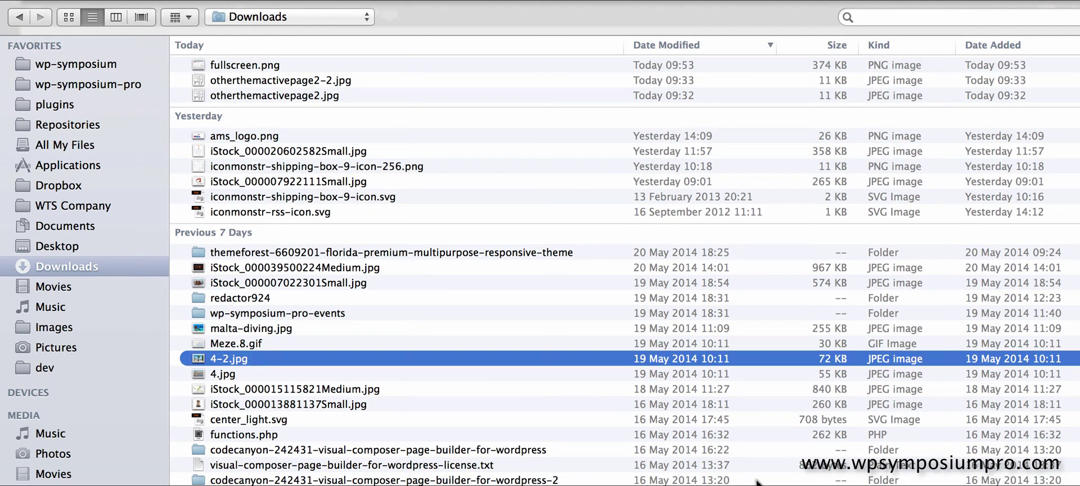
pyautogui.press('Return')
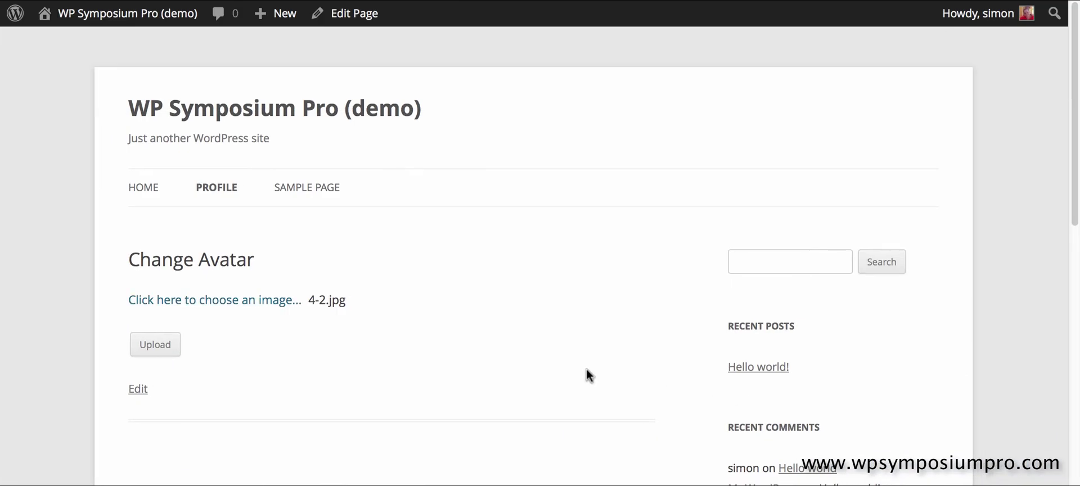
pyautogui.click(166, 345)
# Crop the uploaded photo around the lifeguard chair and apply it as the avatar
pyautogui.moveTo(242, 340); pyautogui.dragTo(242, 394)
pyautogui.scroll(-3, 538, 348)
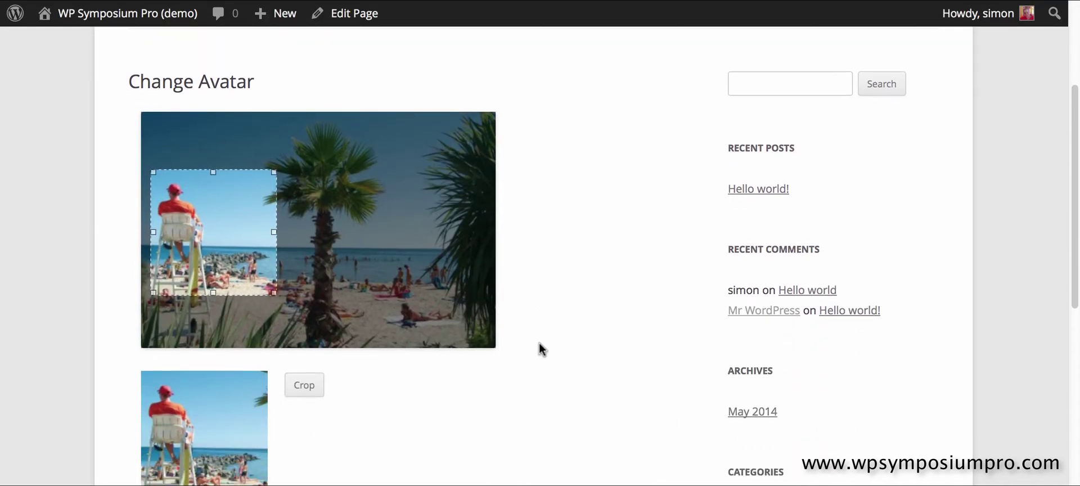
pyautogui.scroll(-1, 539, 349)
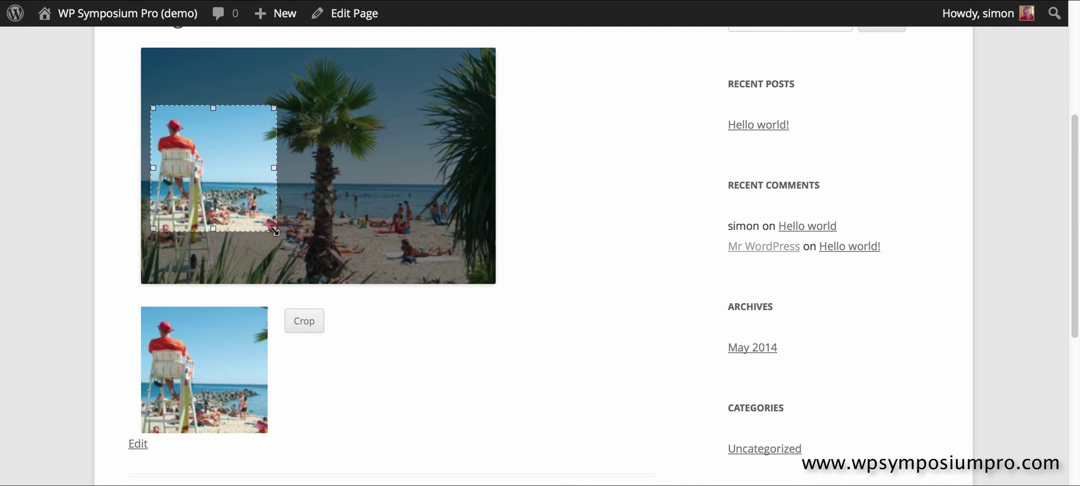
pyautogui.moveTo(275, 230); pyautogui.dragTo(297, 252)
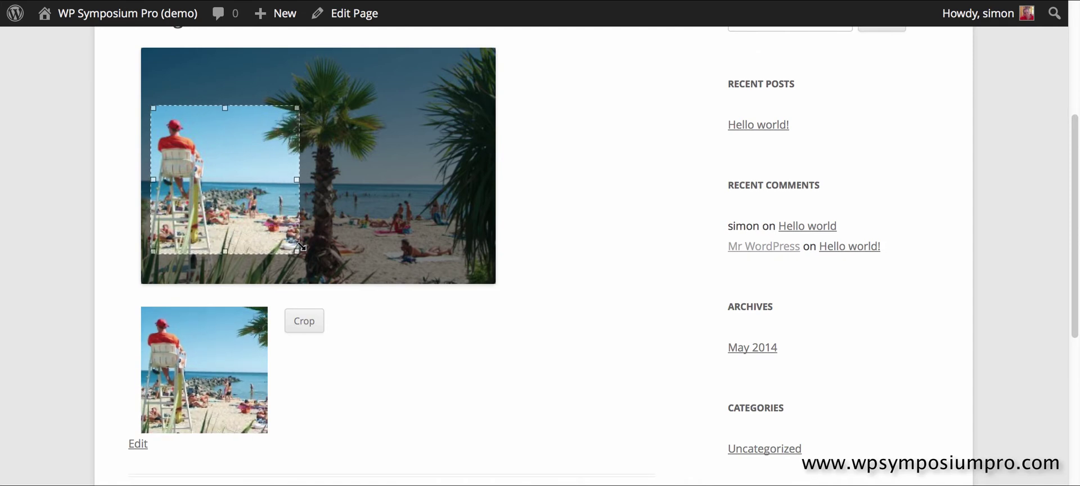
pyautogui.click(306, 323)
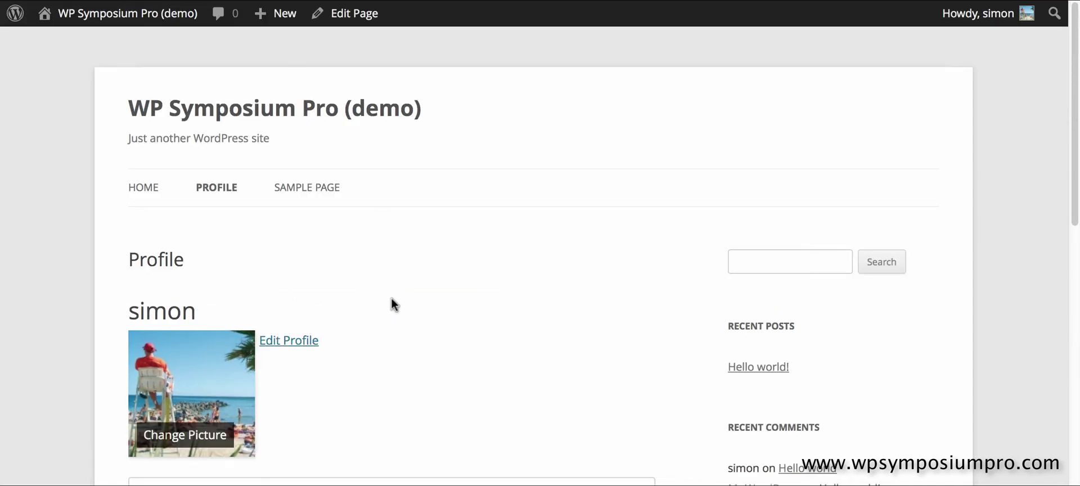
pyautogui.scroll(-1, 391, 304)
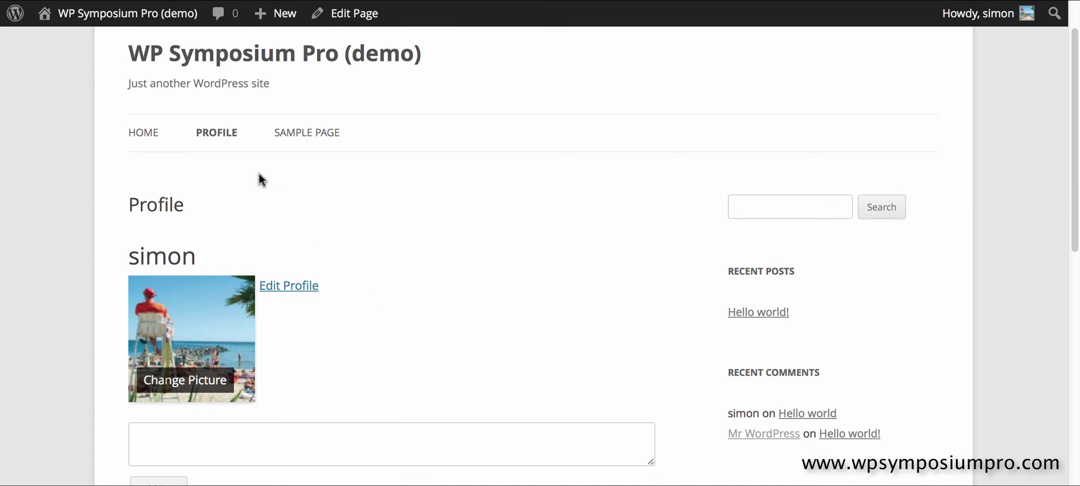
# In Edit Profile, complete the email address and set Town/City Ipswich and Country UK
pyautogui.moveTo(231, 140)
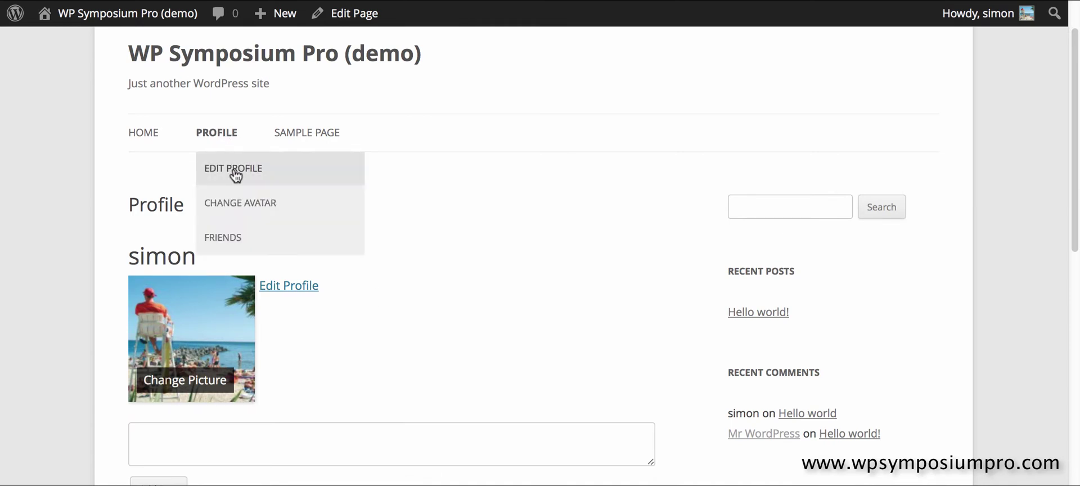
pyautogui.click(234, 172)
pyautogui.click(246, 382)
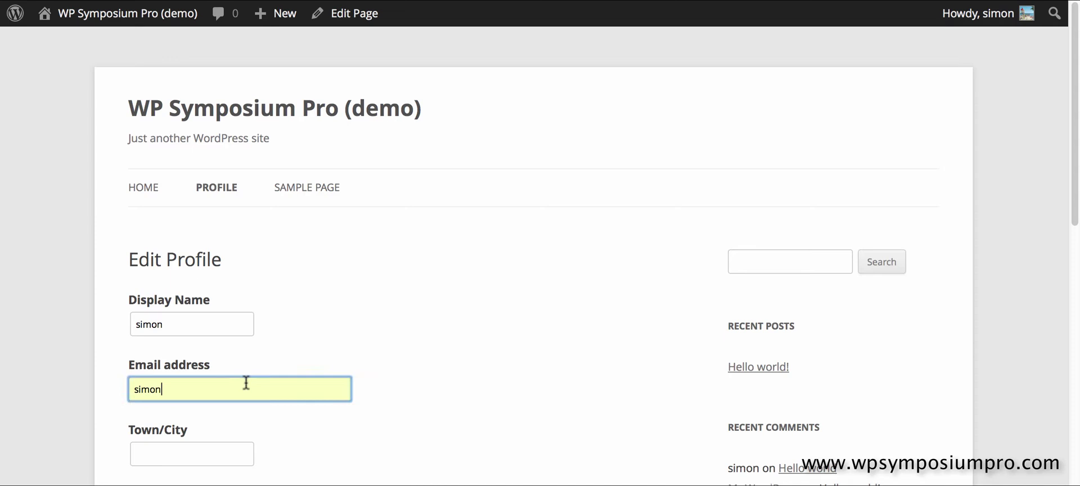
pyautogui.write('@wpsymposium.com')
pyautogui.press('Tab')
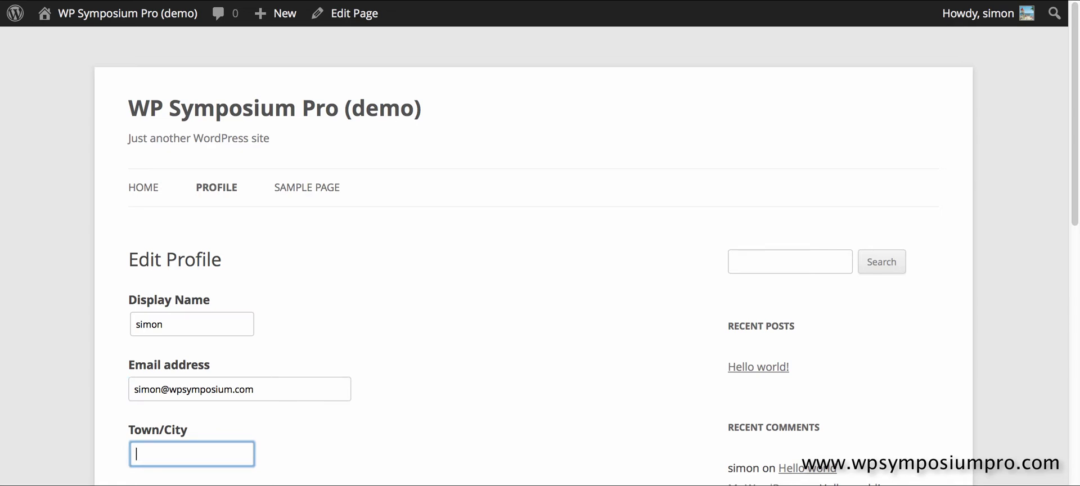
pyautogui.write('Ipswich')
pyautogui.scroll(-5, 275, 354)
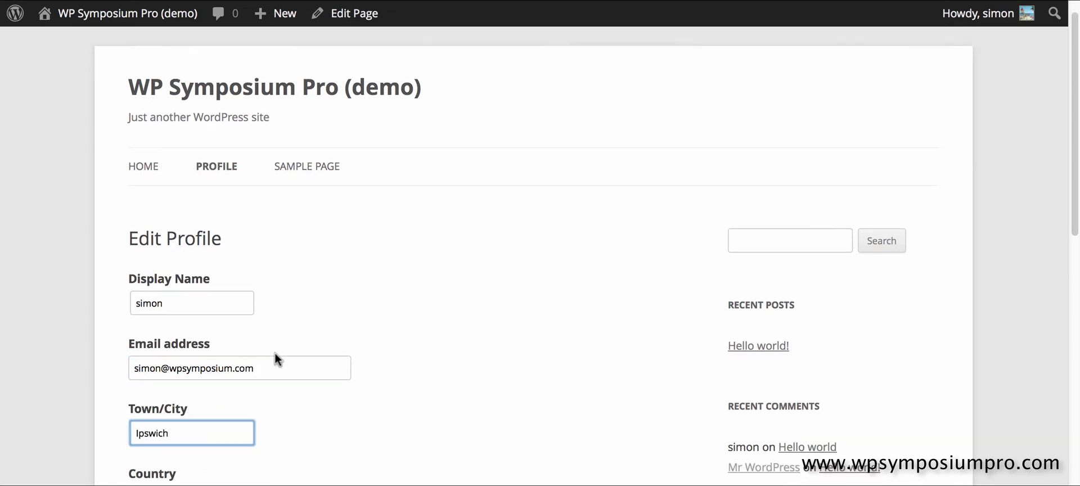
pyautogui.press('Tab')
pyautogui.write('UK')
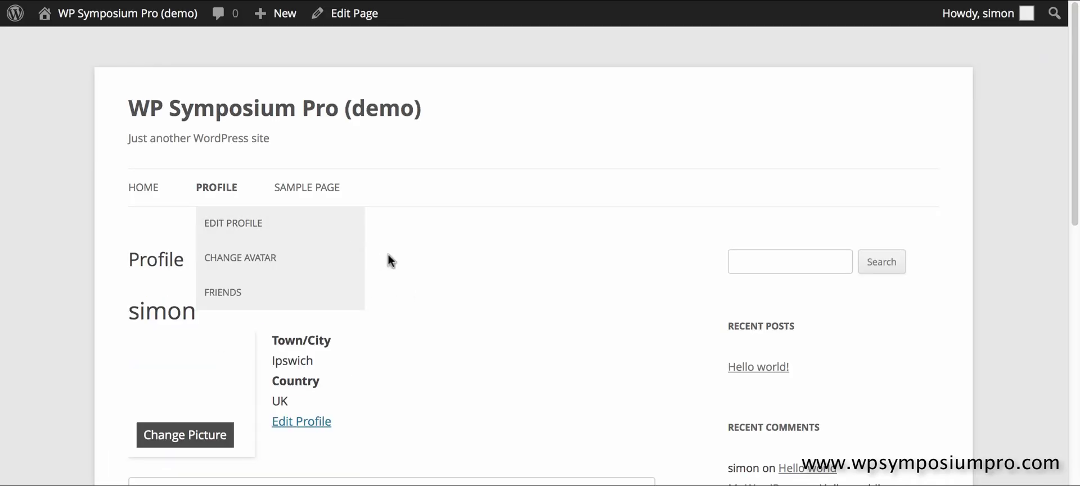
# Open the profile's Friends page, which shows No friends
pyautogui.scroll(-5, 482, 284)
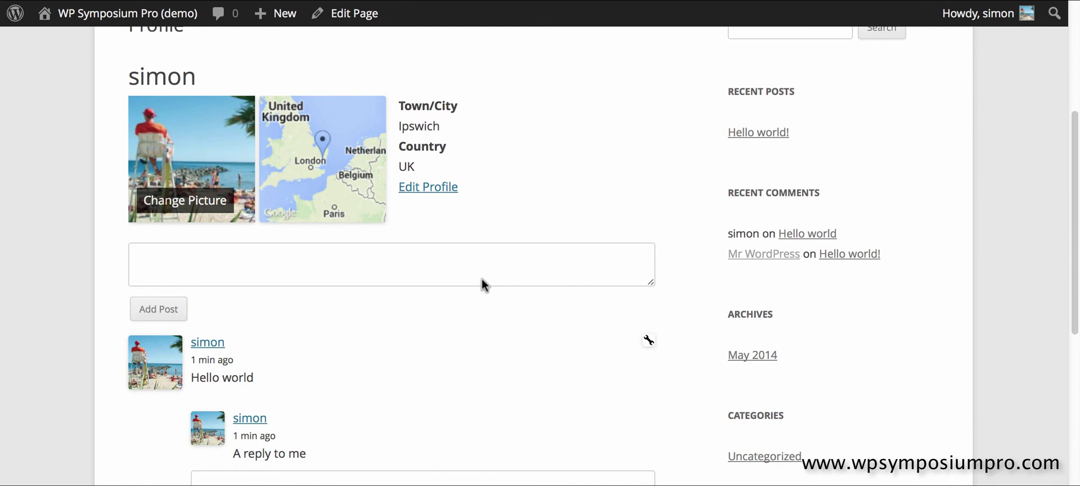
pyautogui.scroll(5, 482, 284)
pyautogui.moveTo(234, 138)
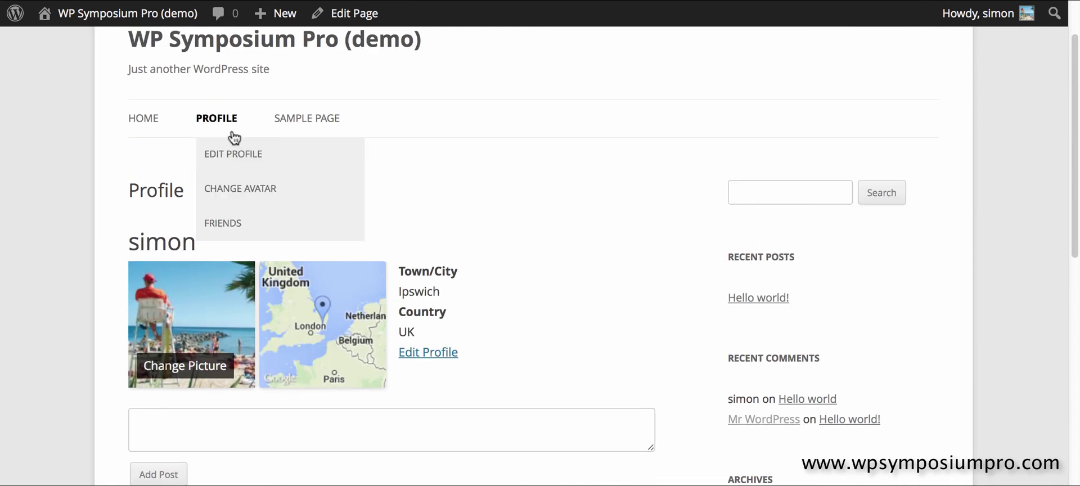
pyautogui.click(225, 222)
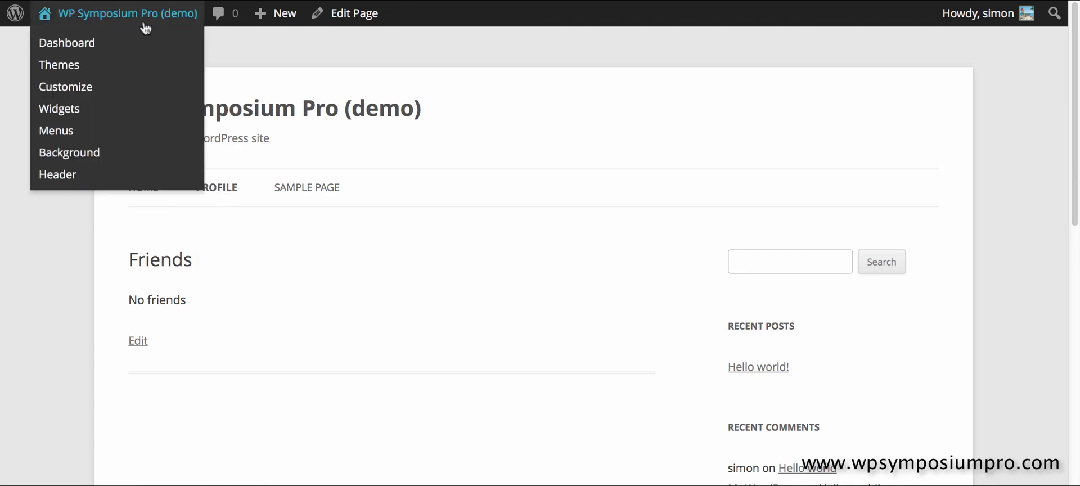
# Change the permalink structure to Post name (/%postname%/) and save it
pyautogui.click(80, 45)
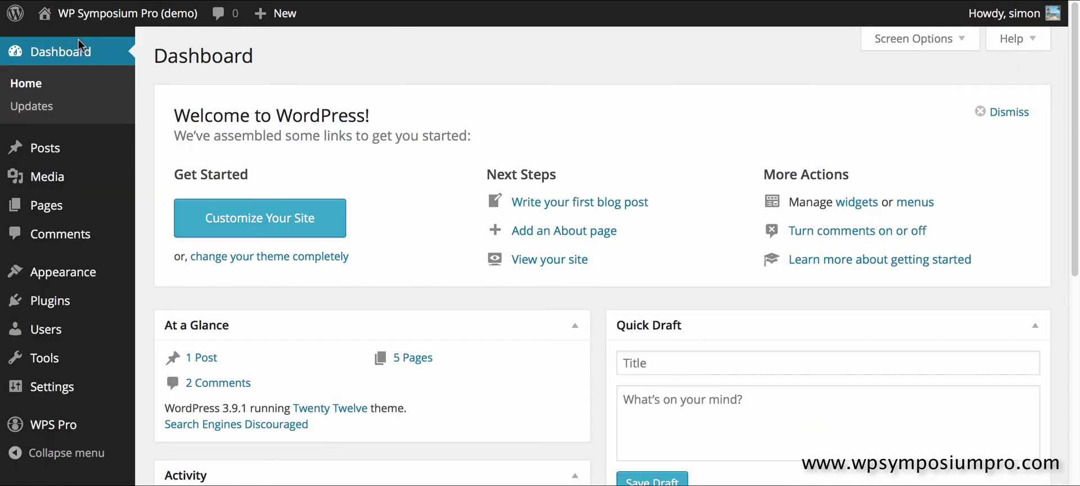
pyautogui.scroll(-3, 156, 232)
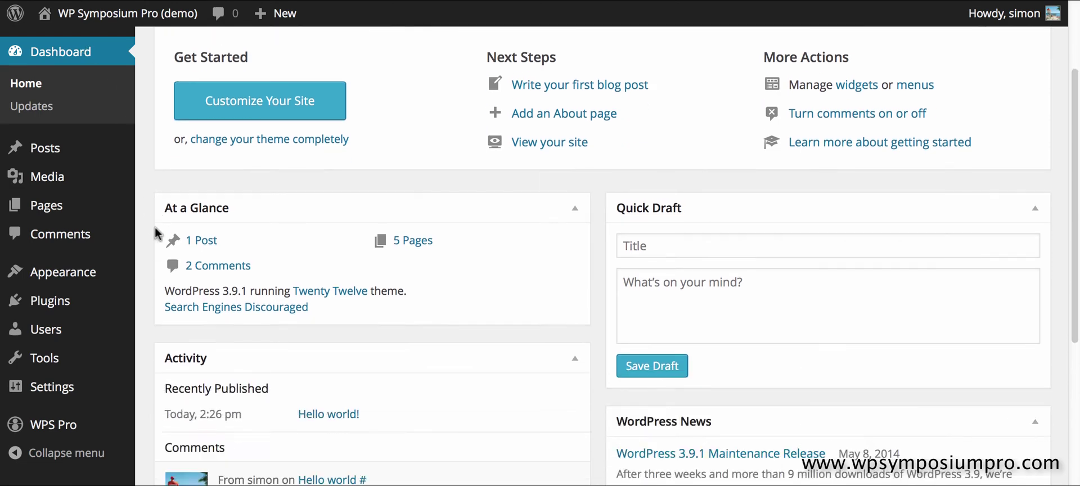
pyautogui.moveTo(90, 394)
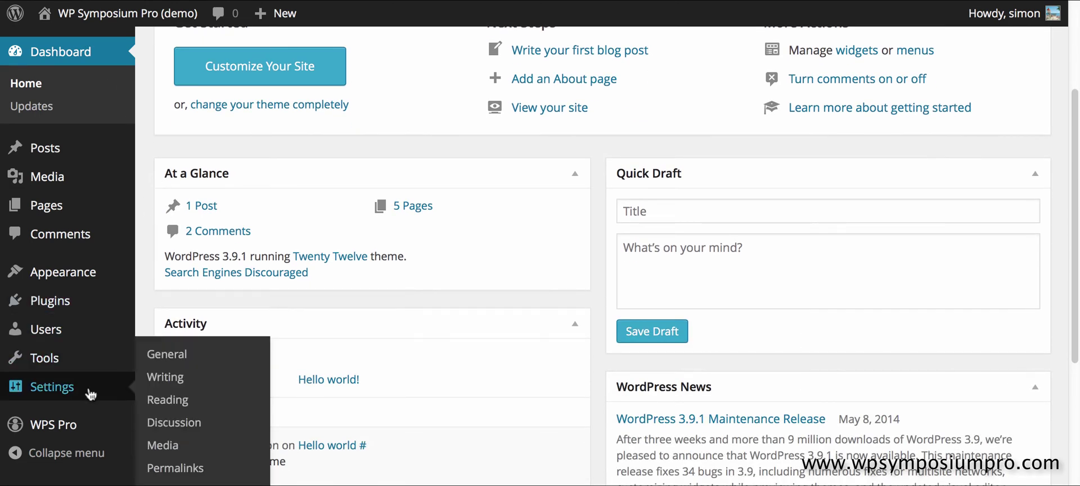
pyautogui.click(165, 466)
pyautogui.scroll(-3, 268, 347)
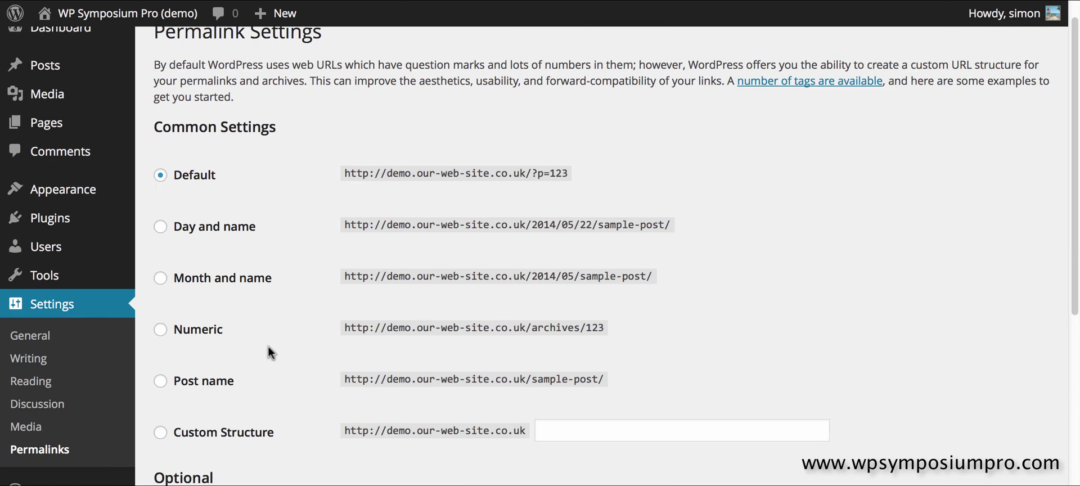
pyautogui.moveTo(146, 19)
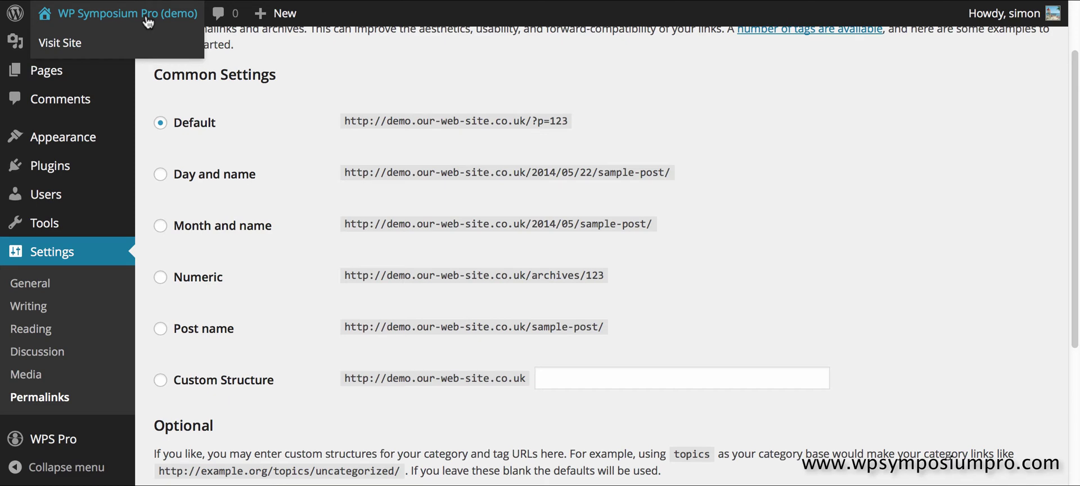
pyautogui.click(163, 329)
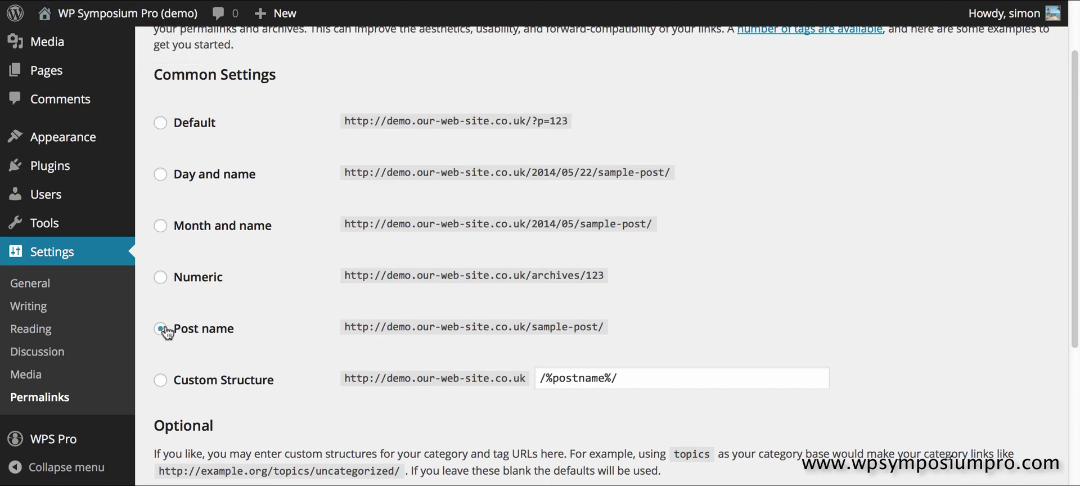
pyautogui.scroll(-3, 270, 331)
pyautogui.scroll(-2, 207, 338)
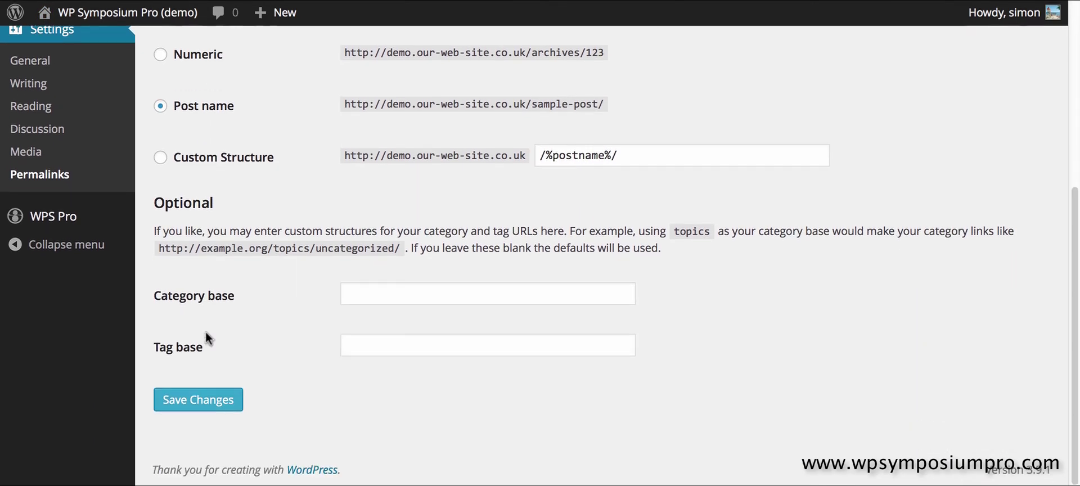
pyautogui.click(199, 400)
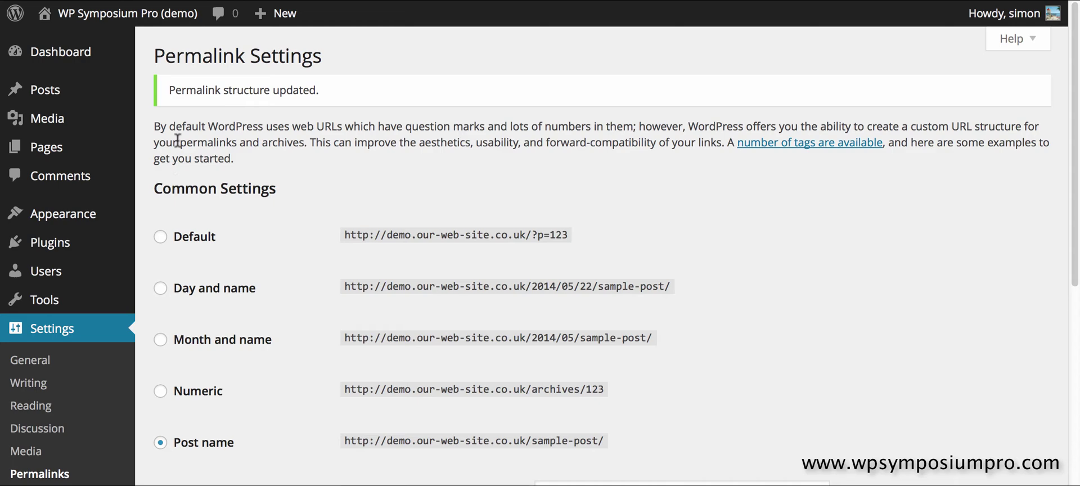
# Publish a forum named 'My New Forum' with description 'A brand new forum.'
pyautogui.scroll(-3, 86, 410)
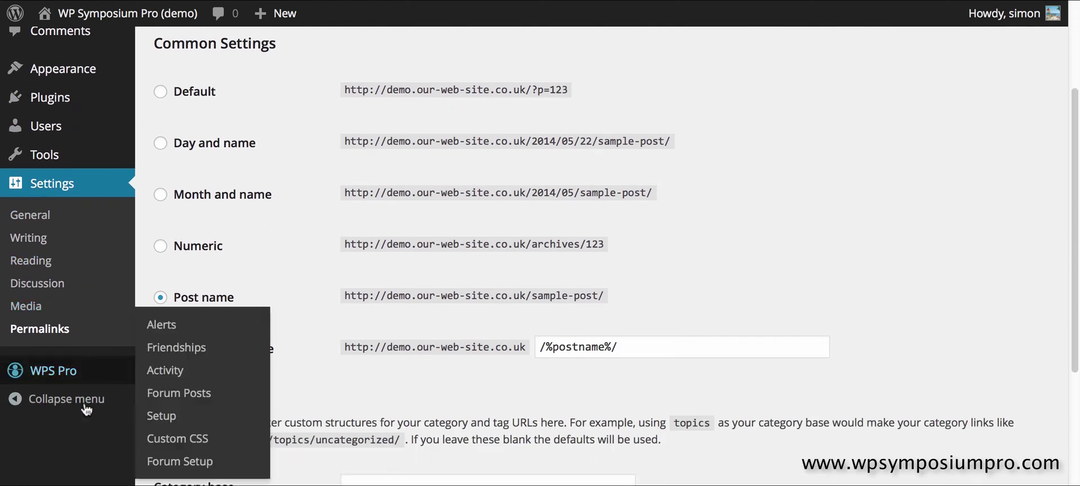
pyautogui.moveTo(42, 364)
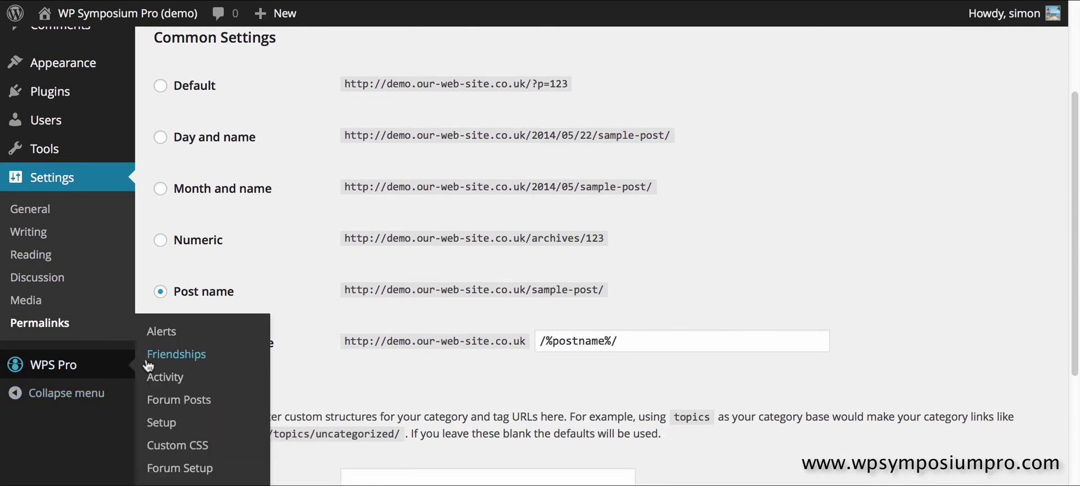
pyautogui.click(168, 423)
pyautogui.scroll(-1, 265, 389)
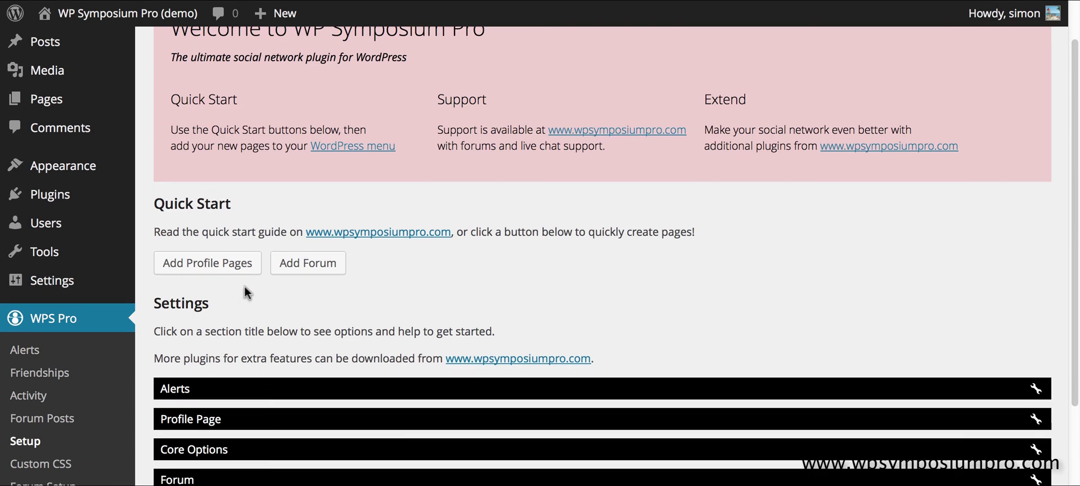
pyautogui.click(299, 270)
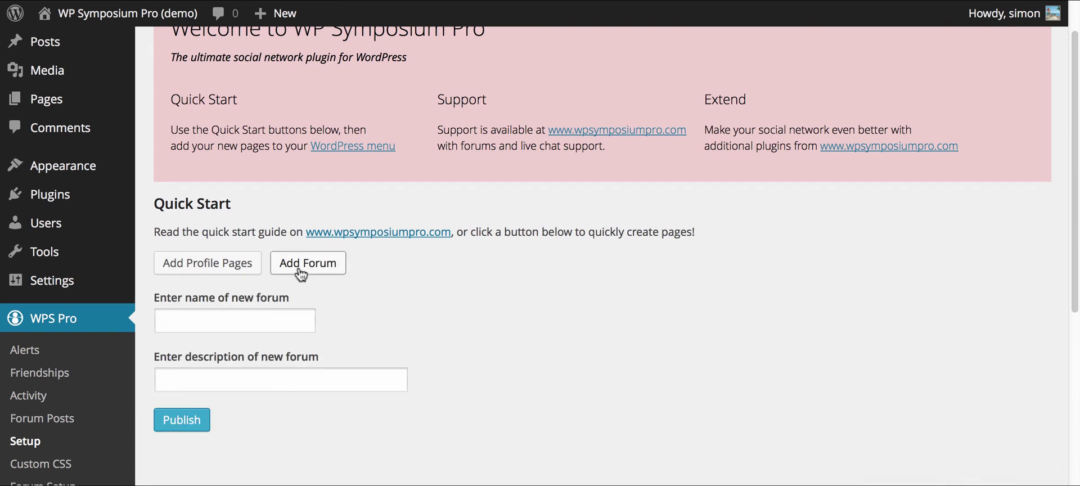
pyautogui.click(287, 321)
pyautogui.write('My ')
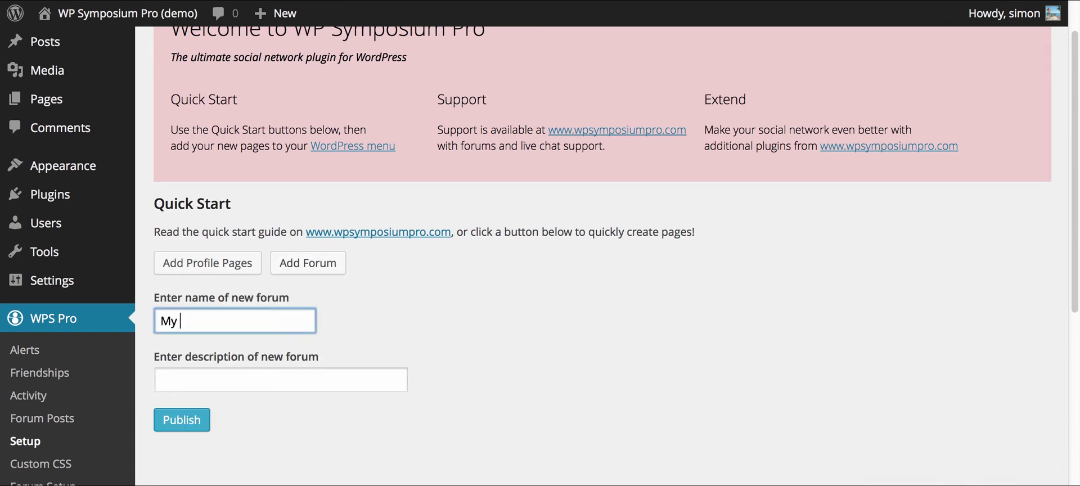
pyautogui.write('New Forum')
pyautogui.click(167, 379)
pyautogui.write('A')
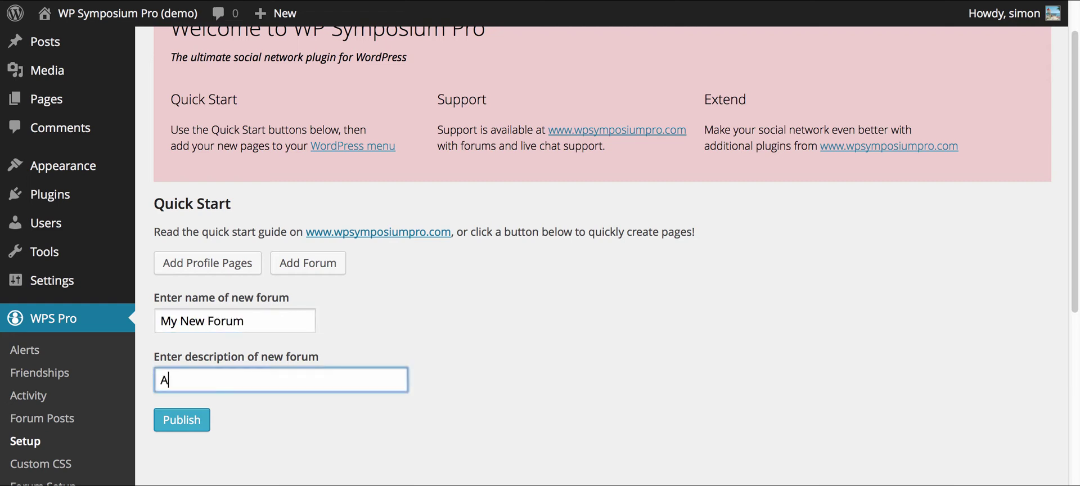
pyautogui.write(' brand new forum')
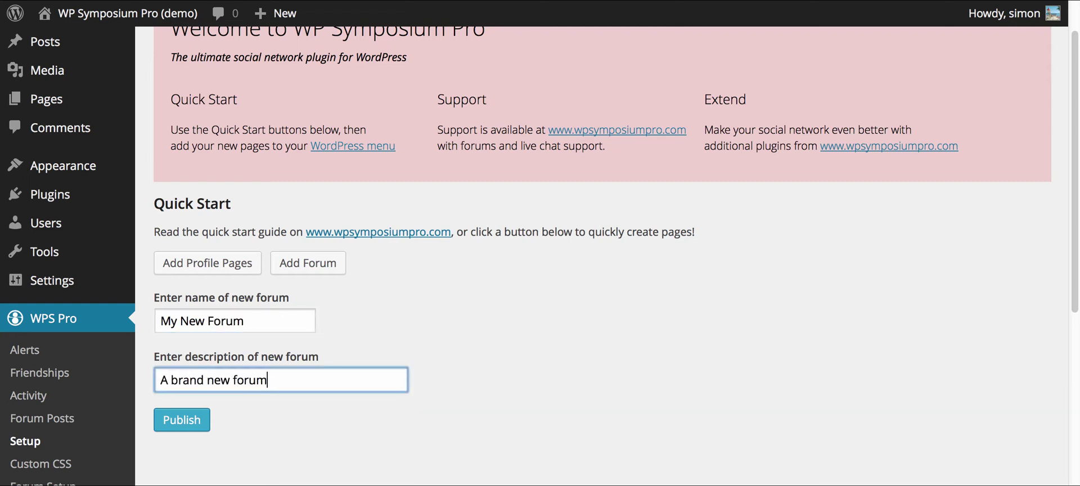
pyautogui.write('.')
pyautogui.click(184, 421)
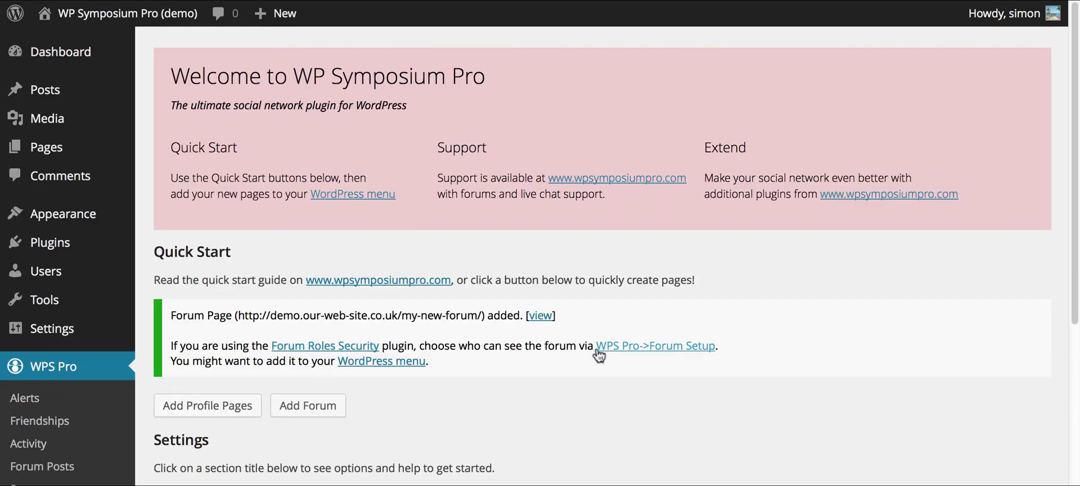
# Add My New Forum to the Main Menu, positioned above Sample Page
pyautogui.click(406, 363)
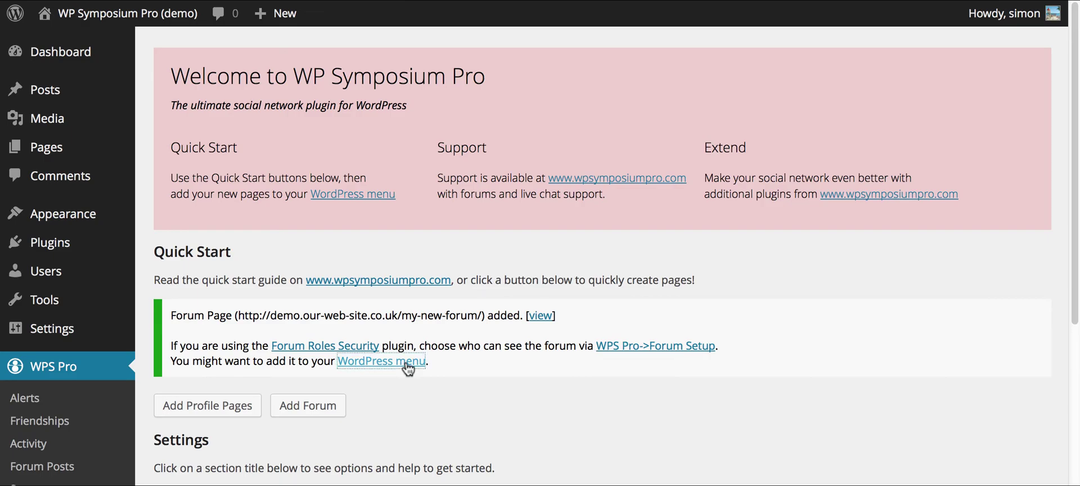
pyautogui.scroll(-3, 406, 362)
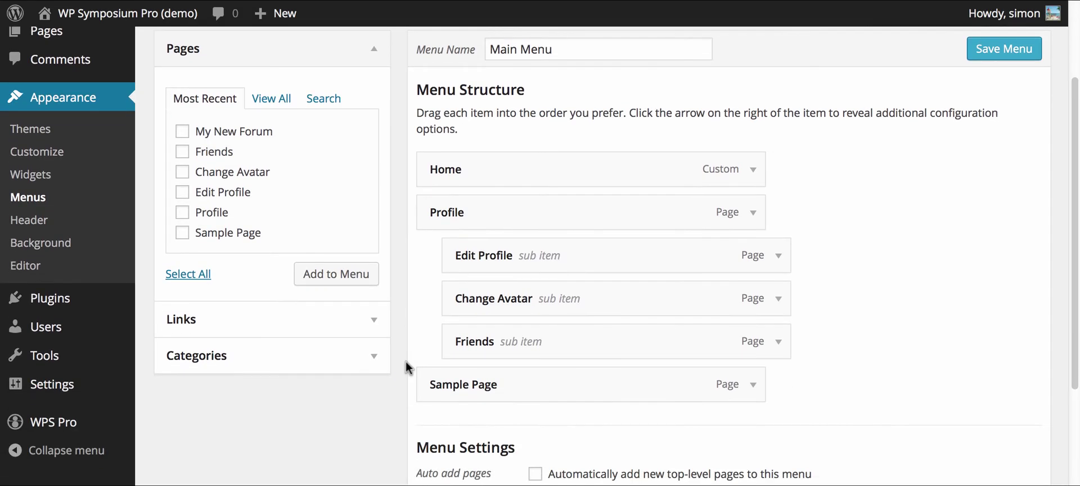
pyautogui.click(182, 131)
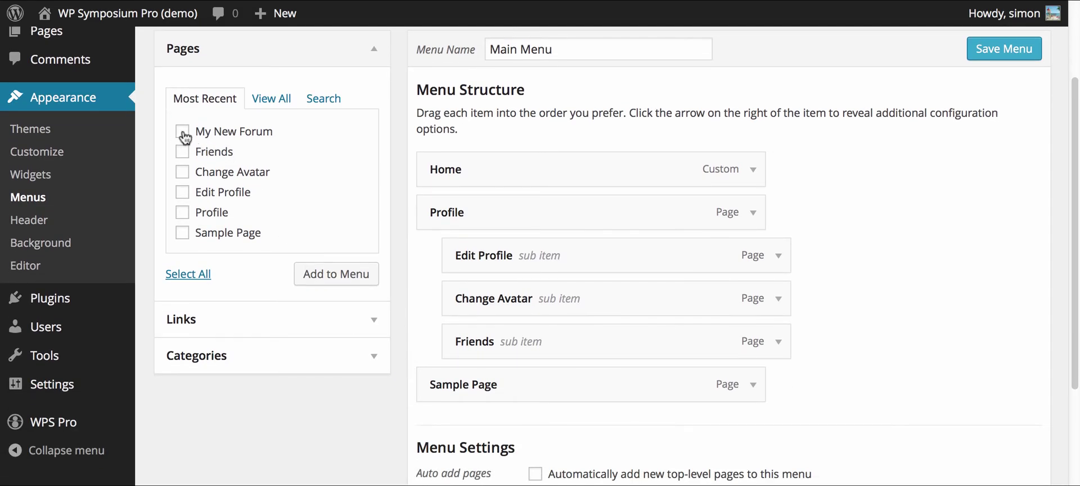
pyautogui.click(314, 278)
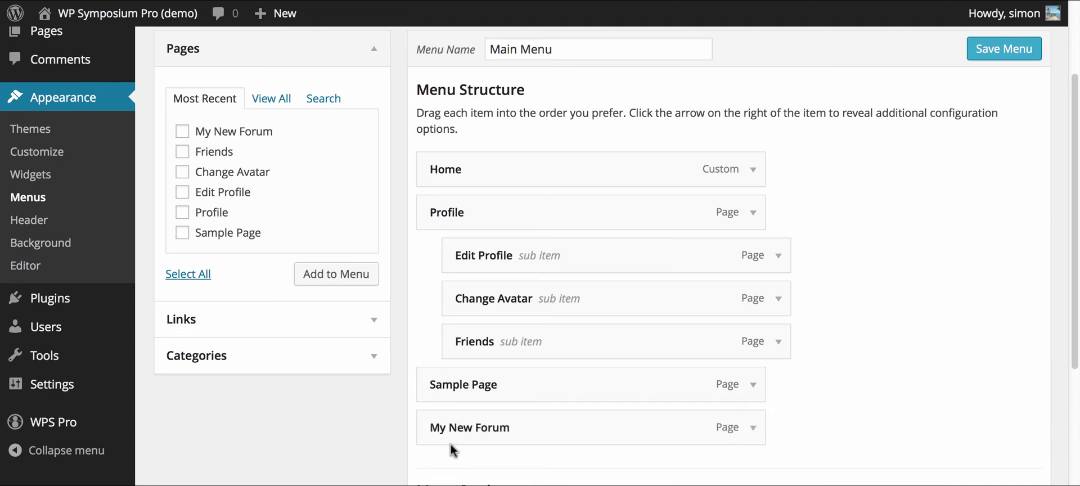
pyautogui.moveTo(433, 396); pyautogui.dragTo(414, 455)
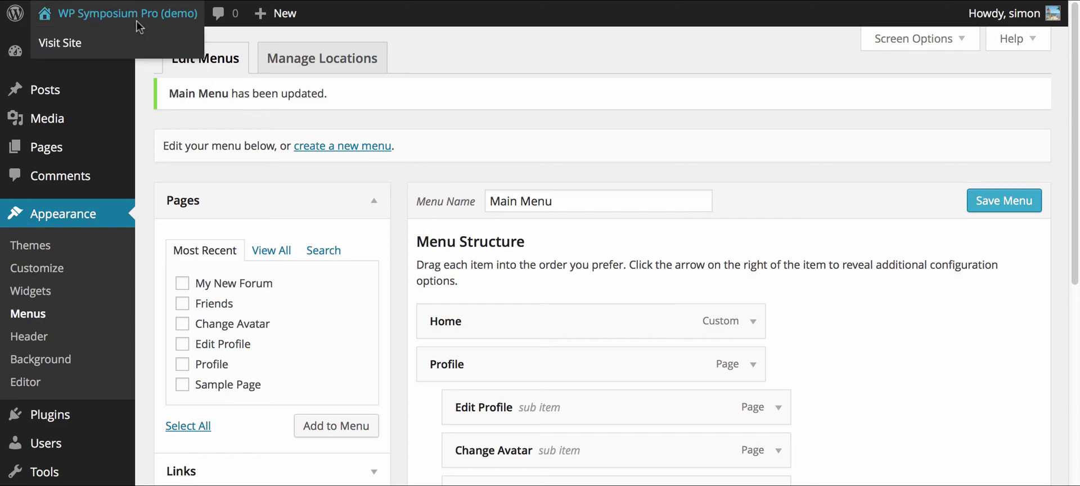
# Post the topic 'A new forum post' with body 'Wow, that was easy...' in My New Forum
pyautogui.click(136, 22)
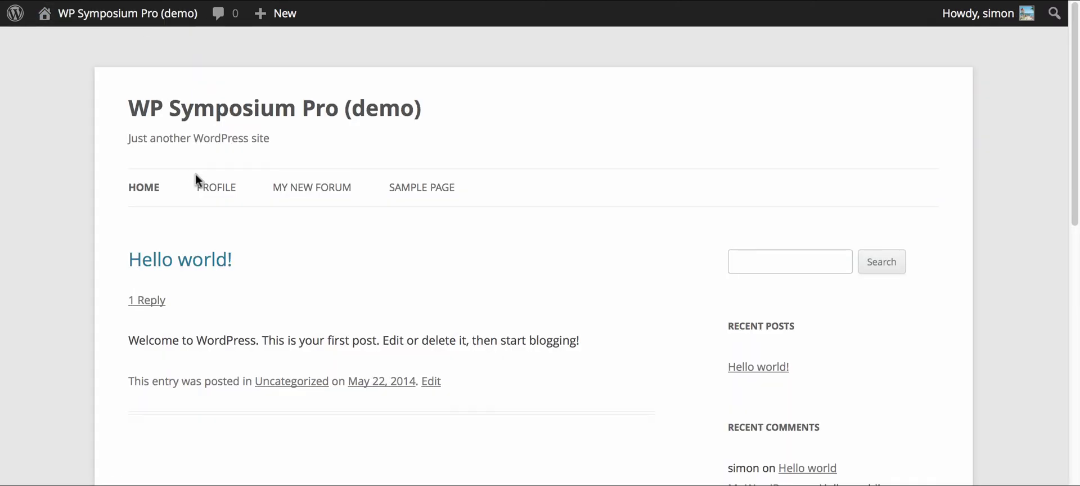
pyautogui.click(308, 189)
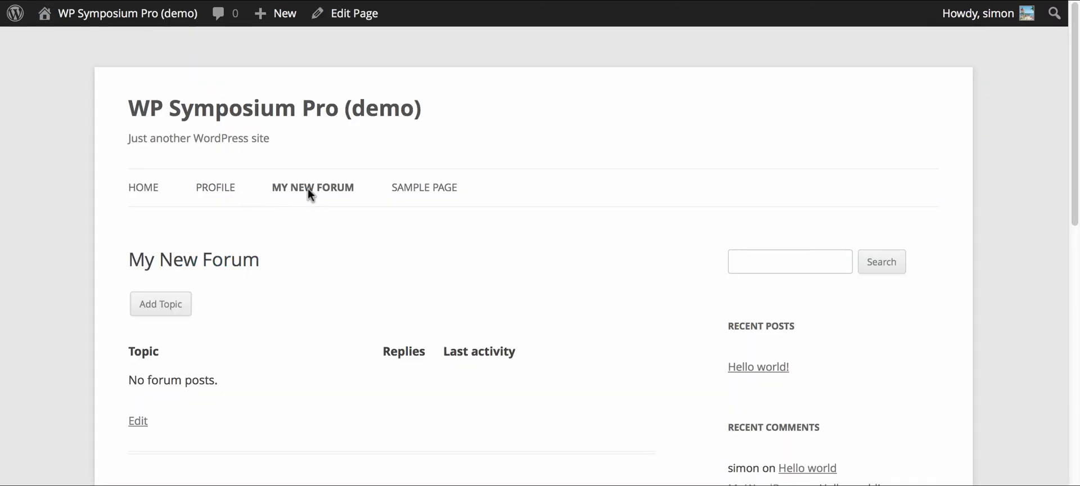
pyautogui.click(177, 308)
pyautogui.write('A new forum post')
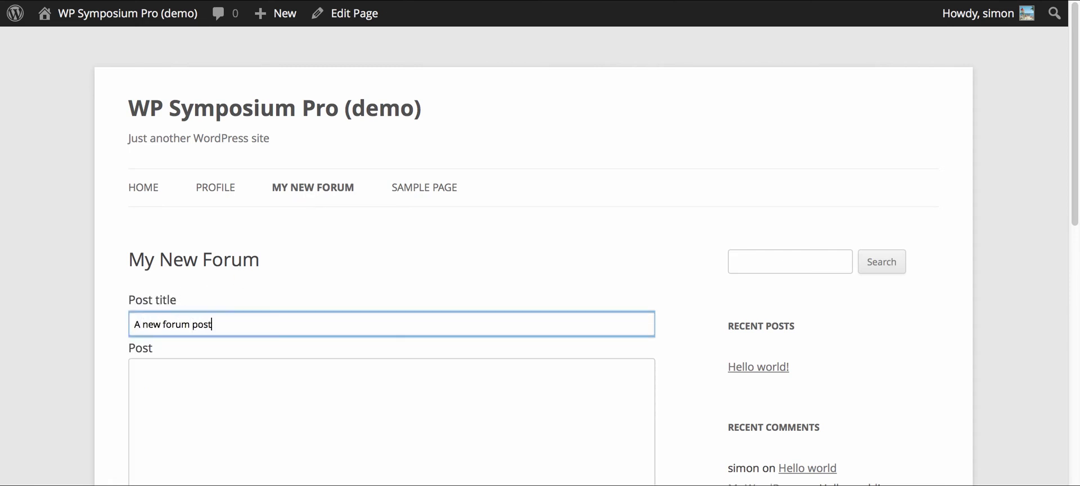
pyautogui.click(135, 372)
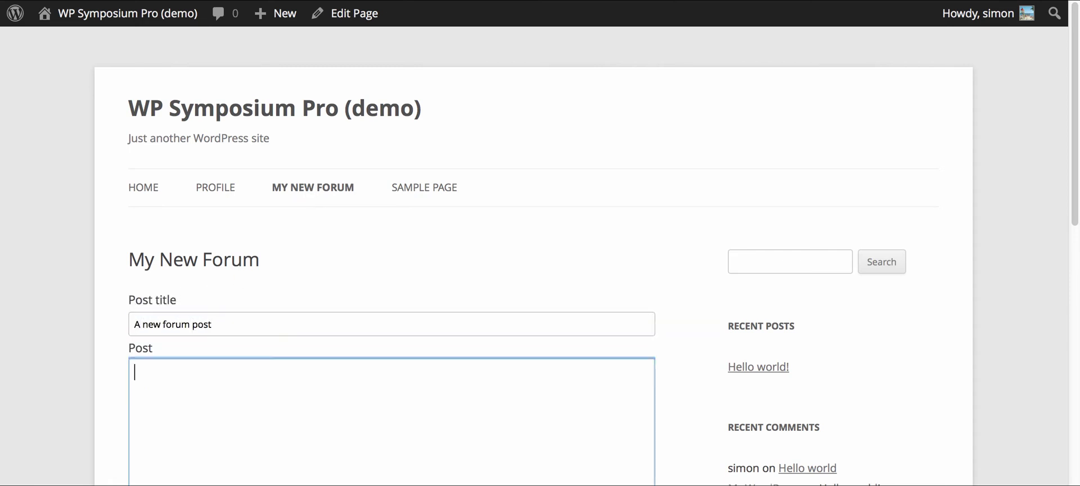
pyautogui.write('Wow, that was easy...')
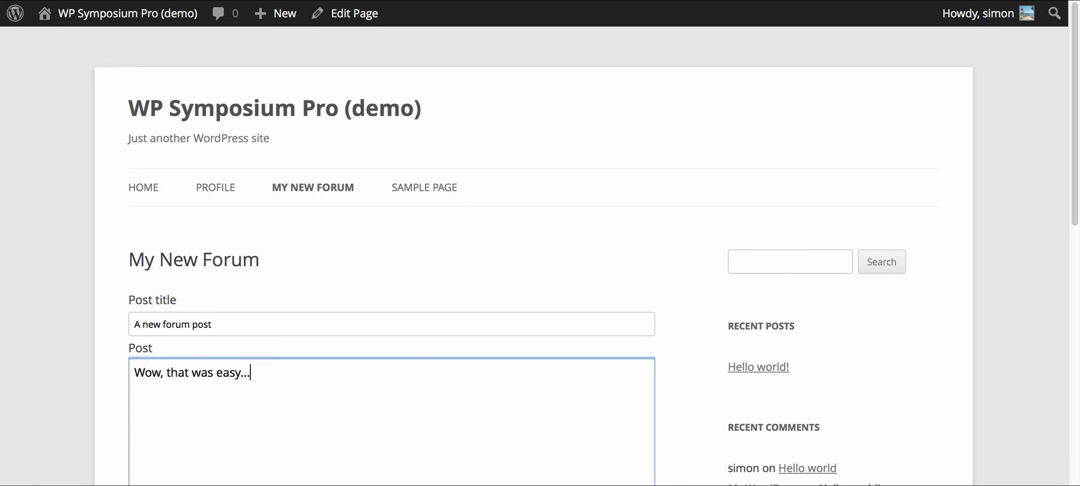
pyautogui.scroll(-5, 157, 284)
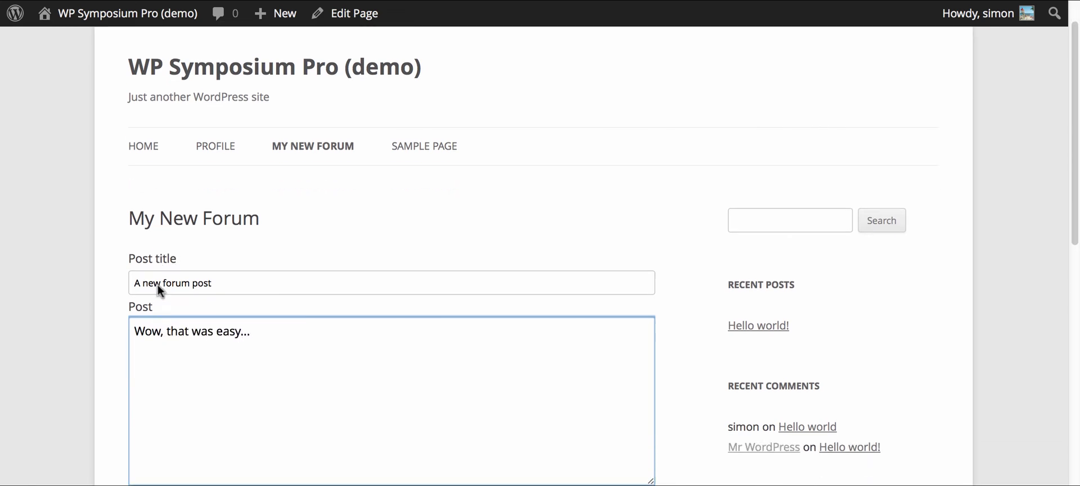
pyautogui.click(163, 262)
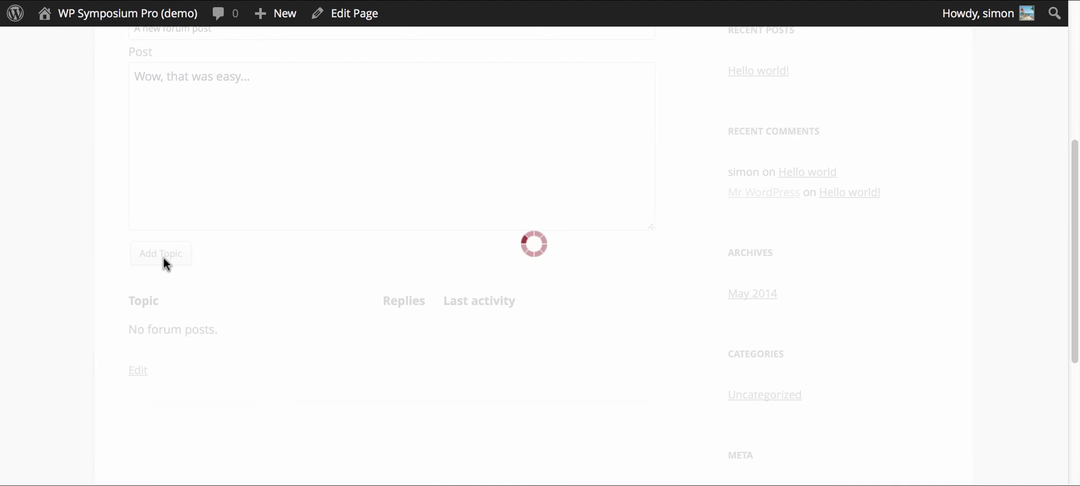
pyautogui.scroll(5, 165, 263)
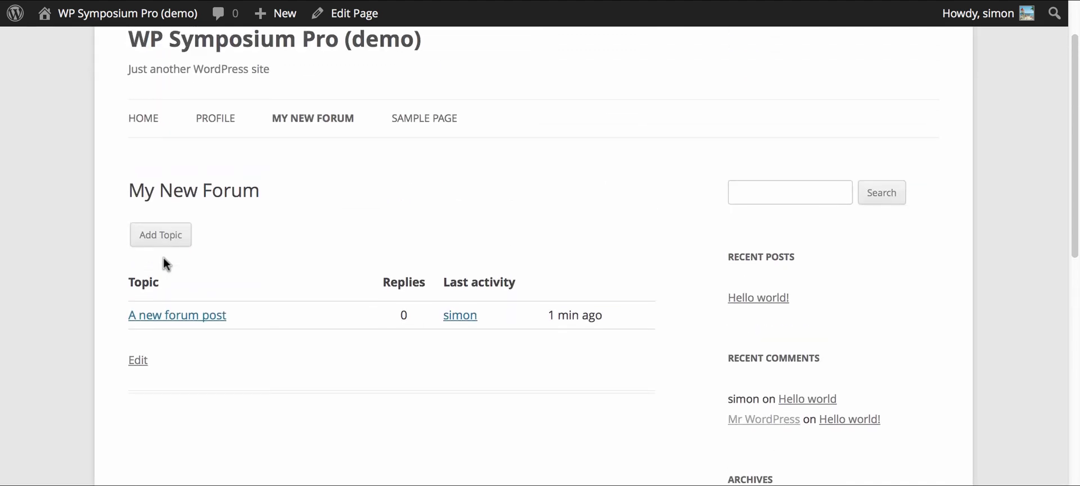
# Reply 'And this is a reply.' on the topic and return to the forum's topic list
pyautogui.click(174, 318)
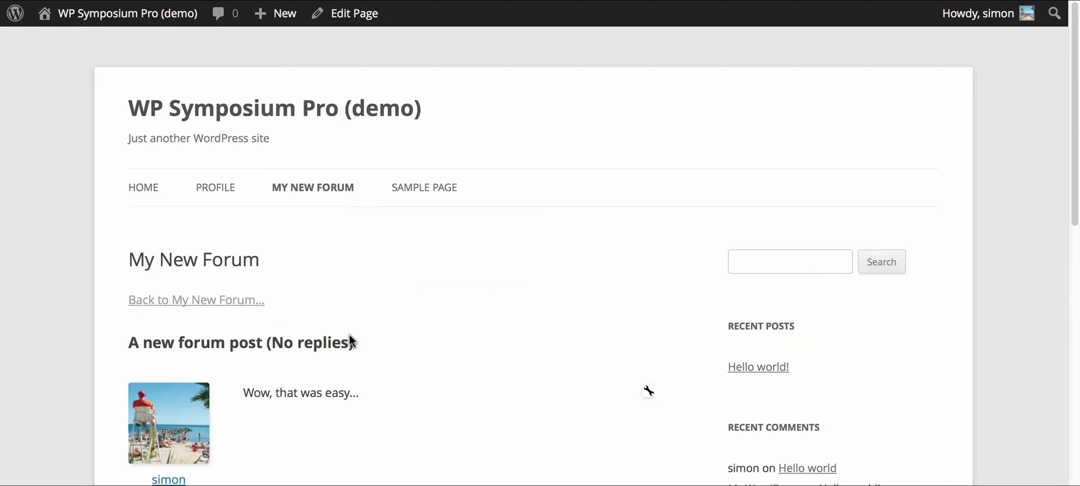
pyautogui.scroll(-5, 404, 336)
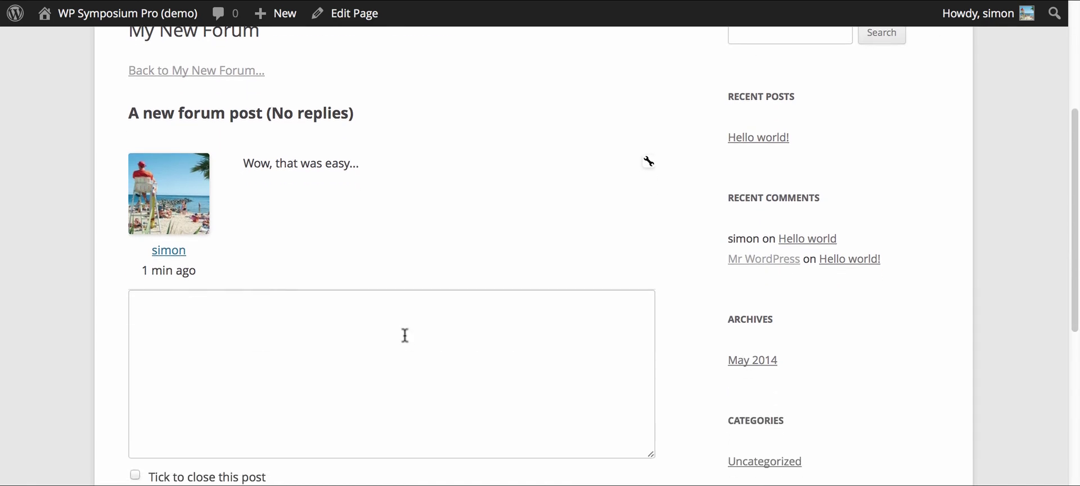
pyautogui.click(358, 333)
pyautogui.write('And ')
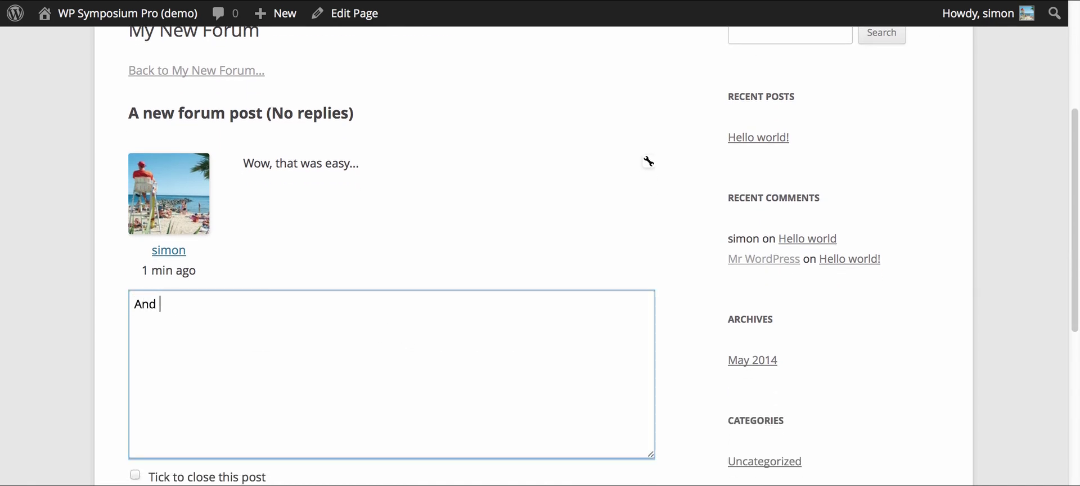
pyautogui.write('this is a reply.')
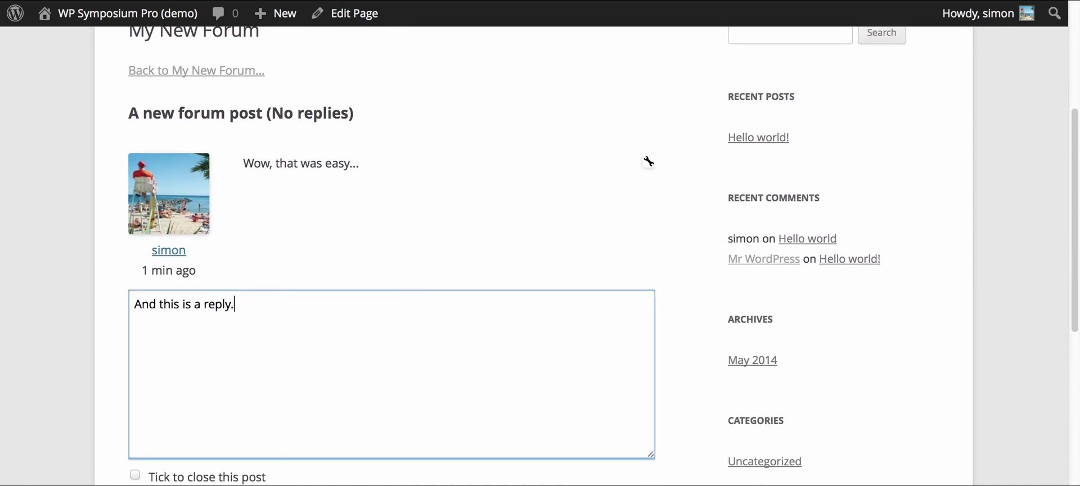
pyautogui.scroll(-1, 236, 437)
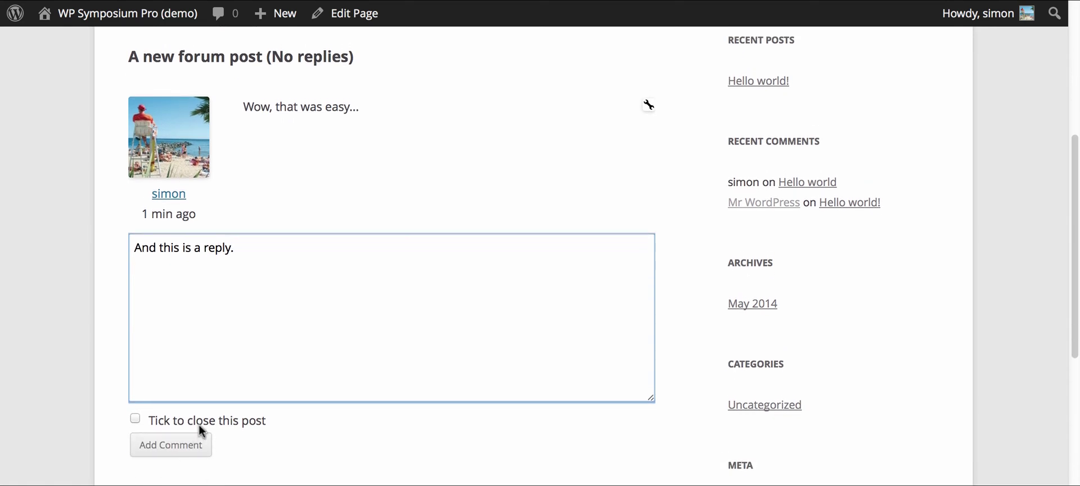
pyautogui.click(181, 445)
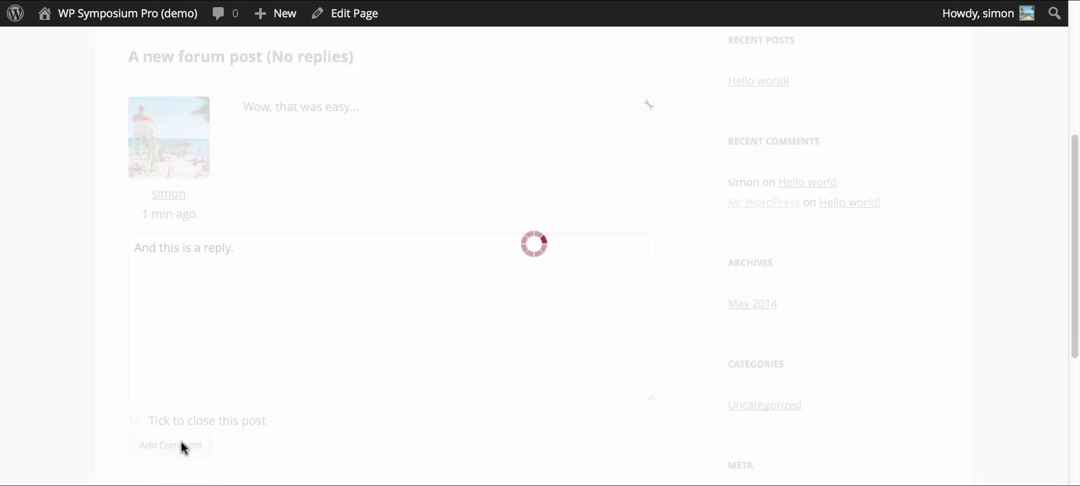
pyautogui.scroll(4, 287, 336)
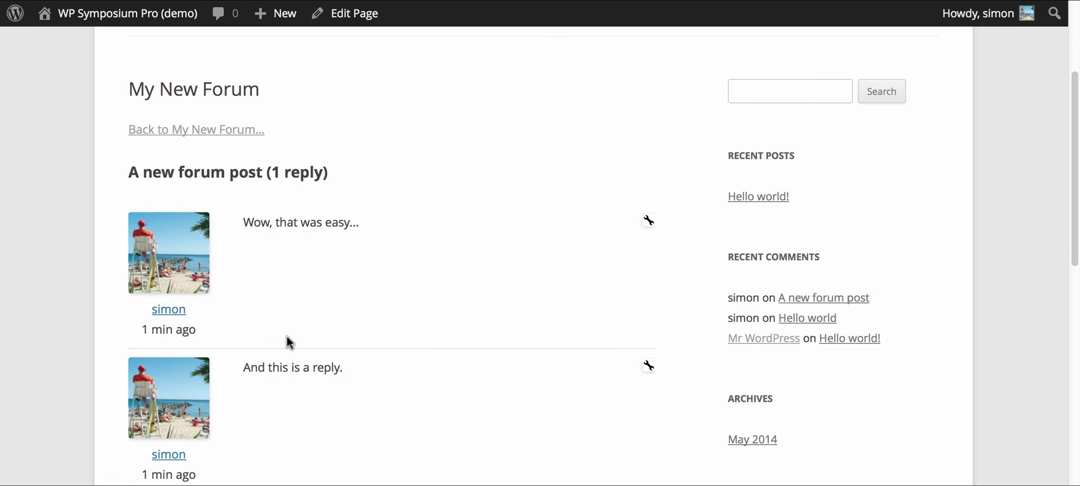
pyautogui.click(231, 199)
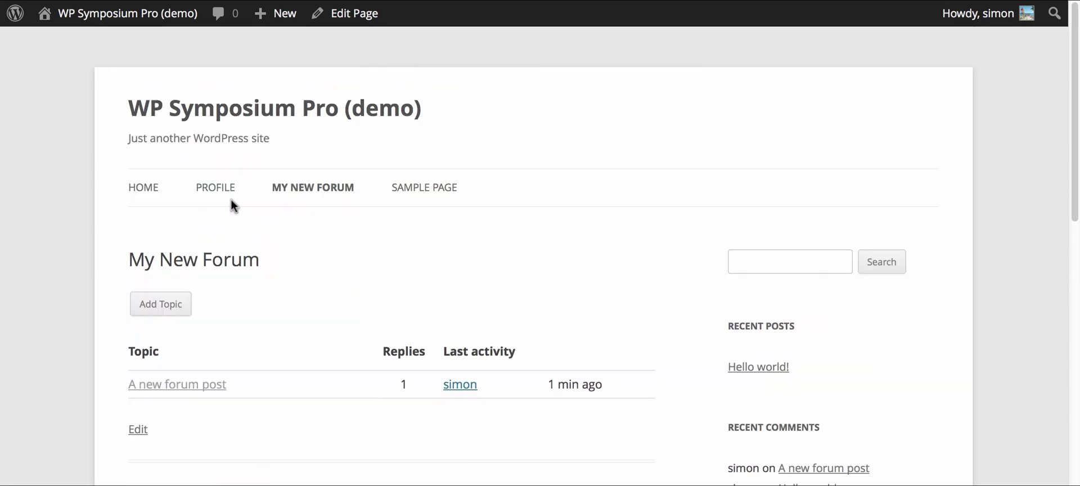
# Open the Profile page in the editor and inspect its permalink and [wps-activity-page] shortcode
pyautogui.moveTo(232, 200)
pyautogui.moveTo(106, 16)
pyautogui.click(84, 45)
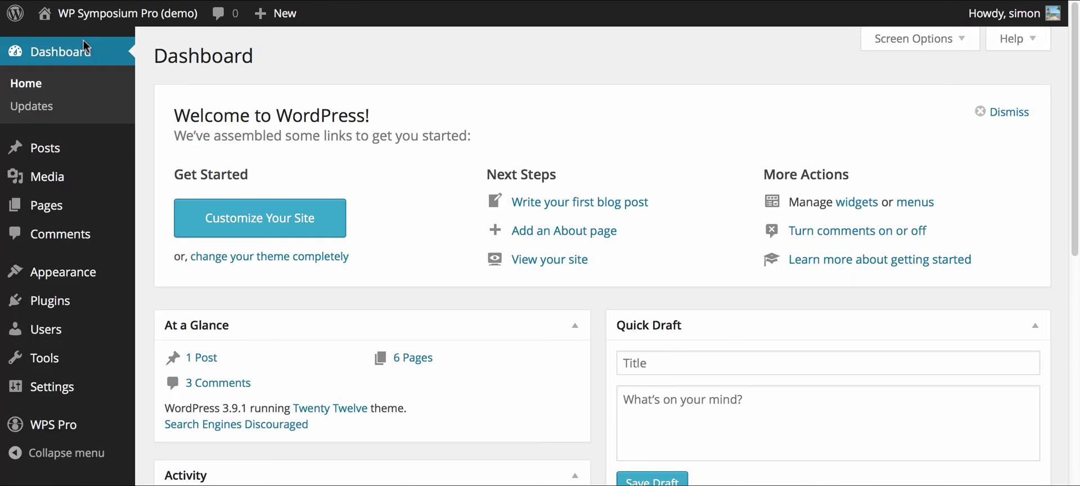
pyautogui.moveTo(65, 208)
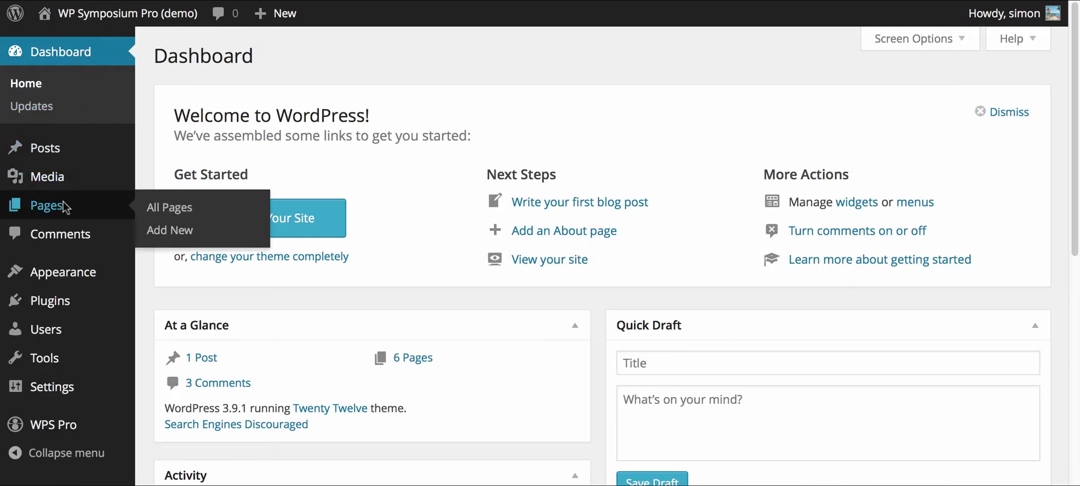
pyautogui.click(63, 204)
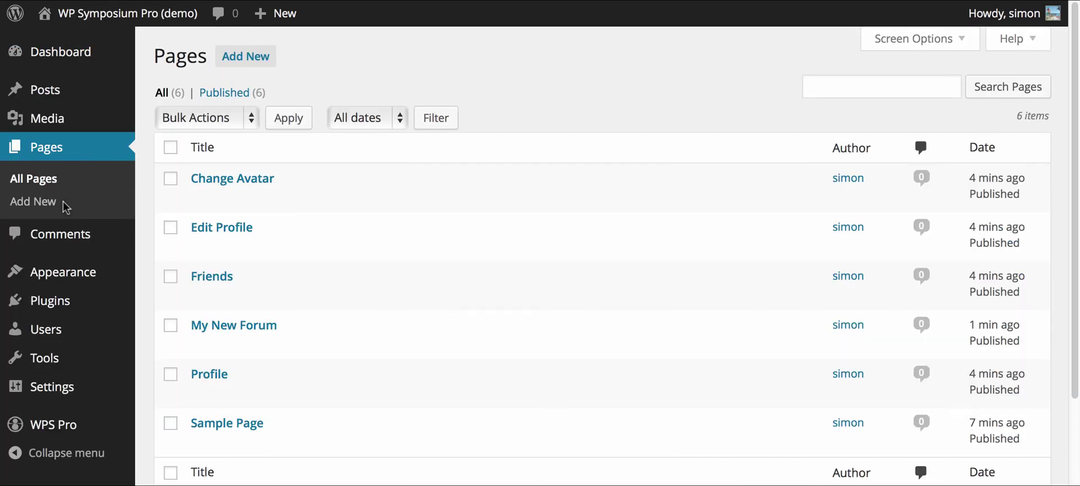
pyautogui.moveTo(323, 282)
pyautogui.scroll(-1, 366, 278)
pyautogui.scroll(-1, 364, 278)
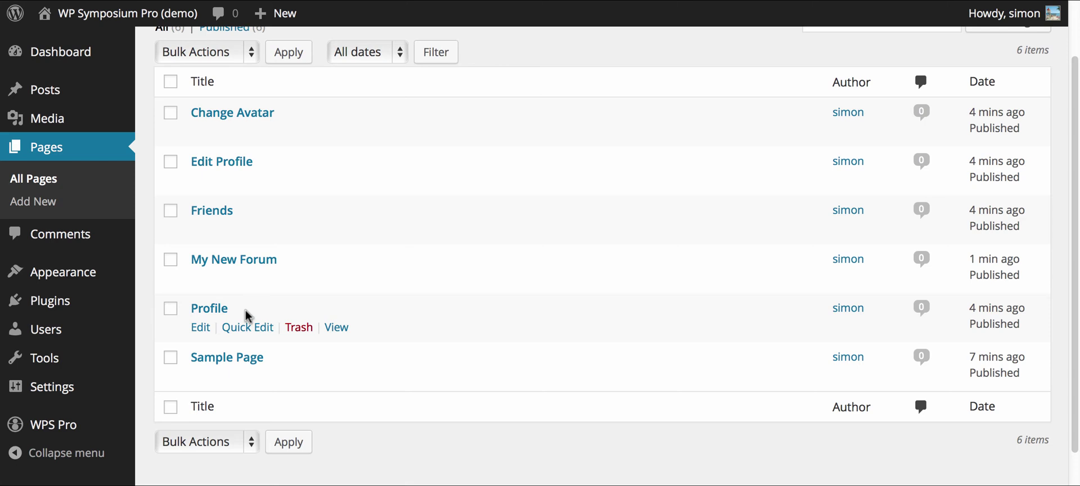
pyautogui.click(202, 332)
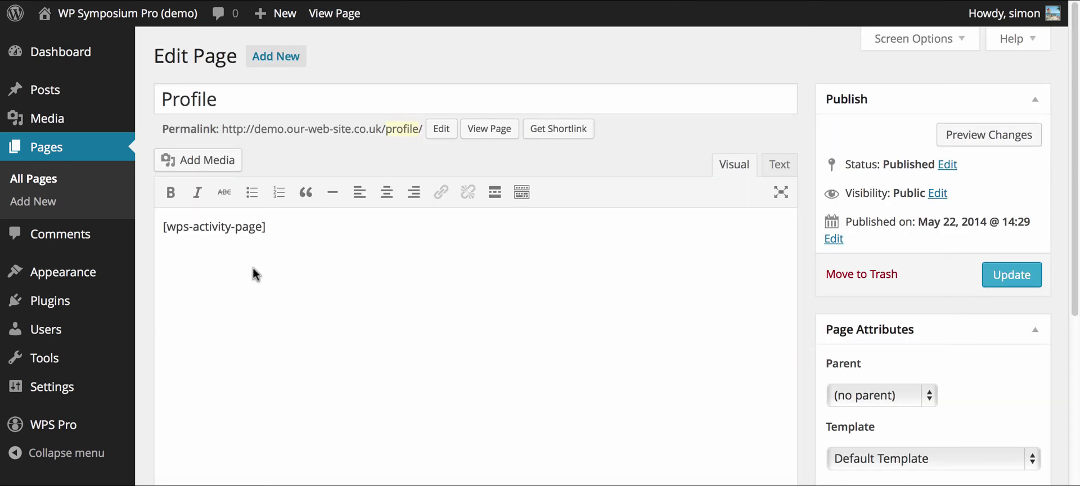
pyautogui.moveTo(421, 128); pyautogui.dragTo(215, 125)
pyautogui.click(338, 162)
pyautogui.moveTo(267, 227); pyautogui.dragTo(162, 222)
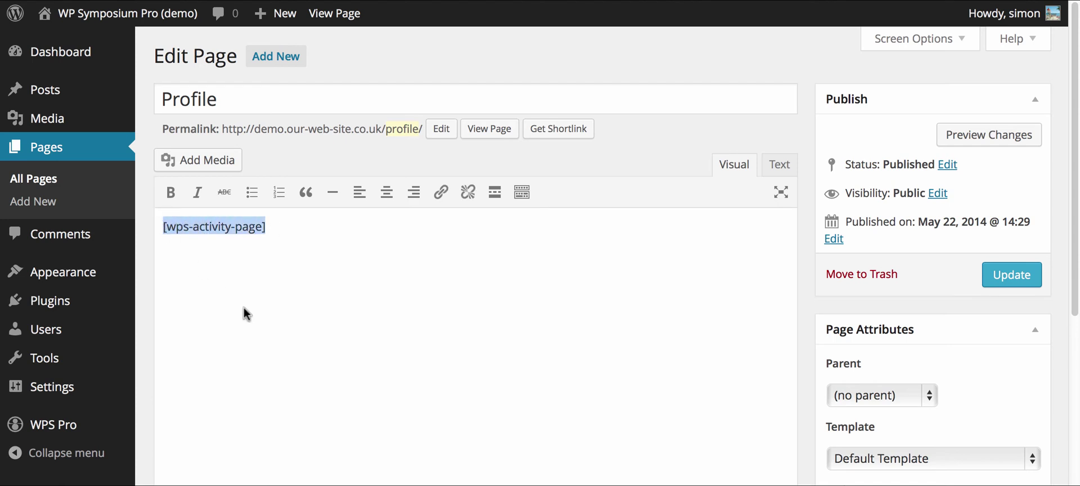
pyautogui.click(316, 274)
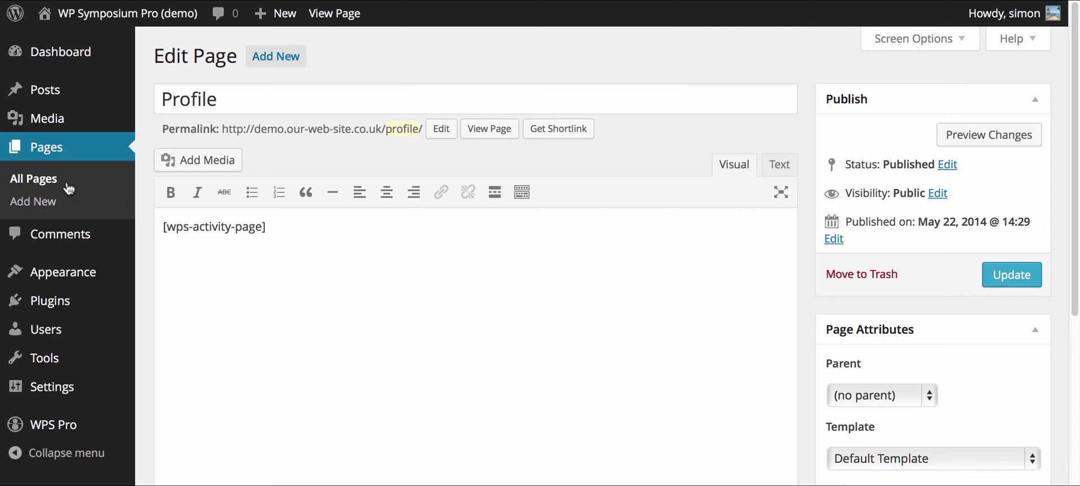
# Inspect the Friends, Edit Profile and Change Avatar pages in turn, returning to All Pages
pyautogui.click(67, 188)
pyautogui.scroll(-2, 285, 270)
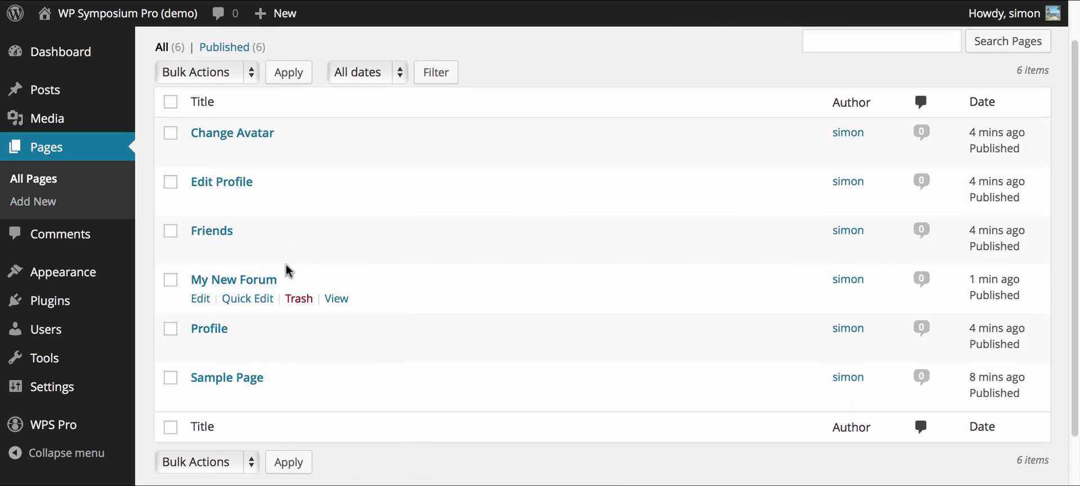
pyautogui.click(201, 249)
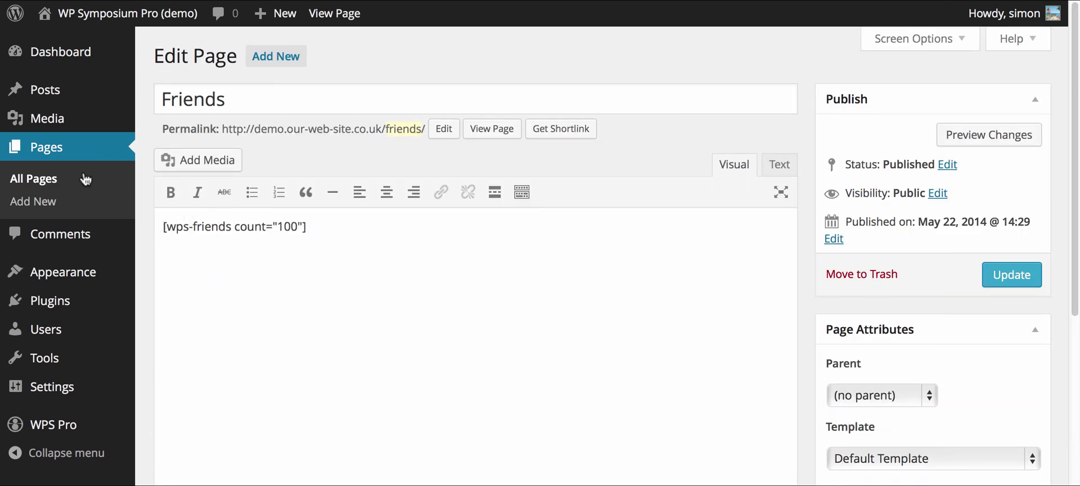
pyautogui.click(85, 180)
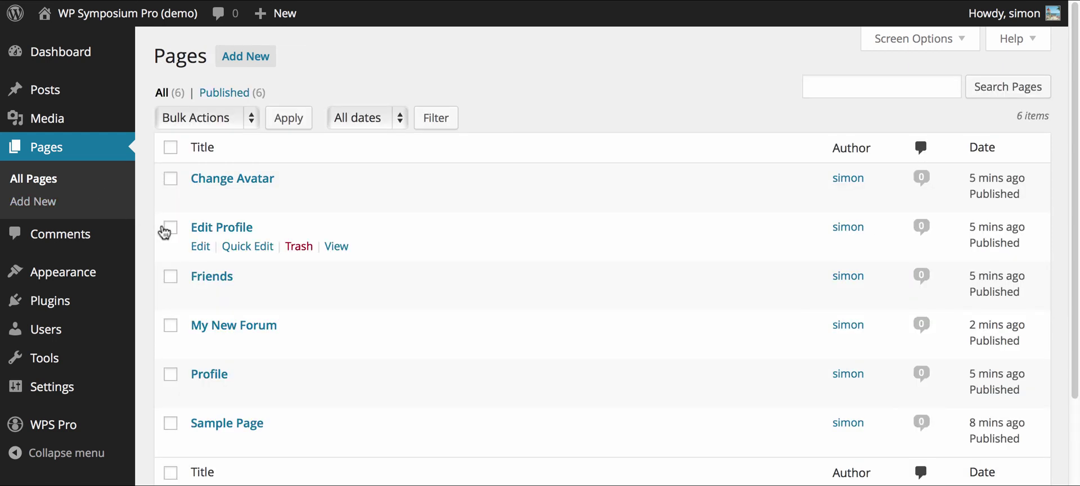
pyautogui.click(200, 248)
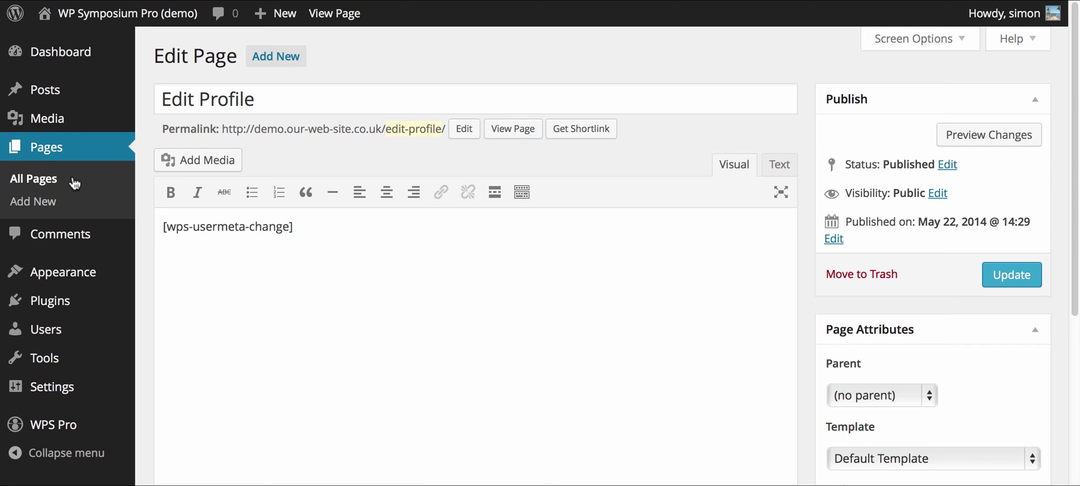
pyautogui.click(73, 181)
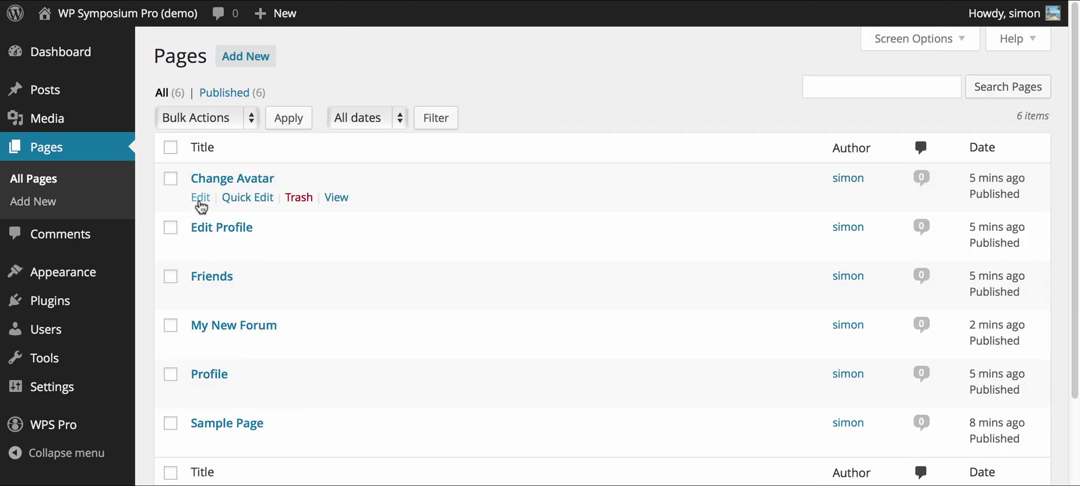
pyautogui.click(199, 202)
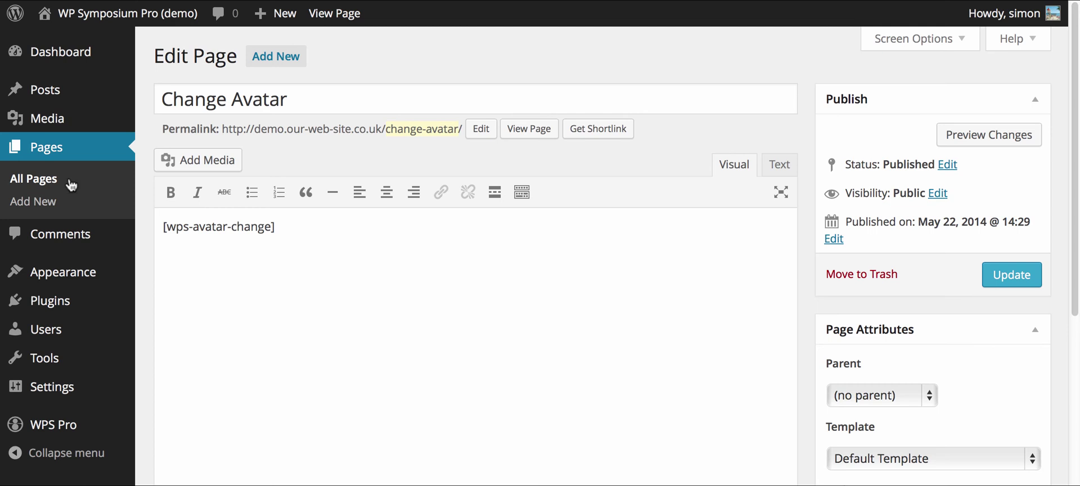
pyautogui.click(72, 186)
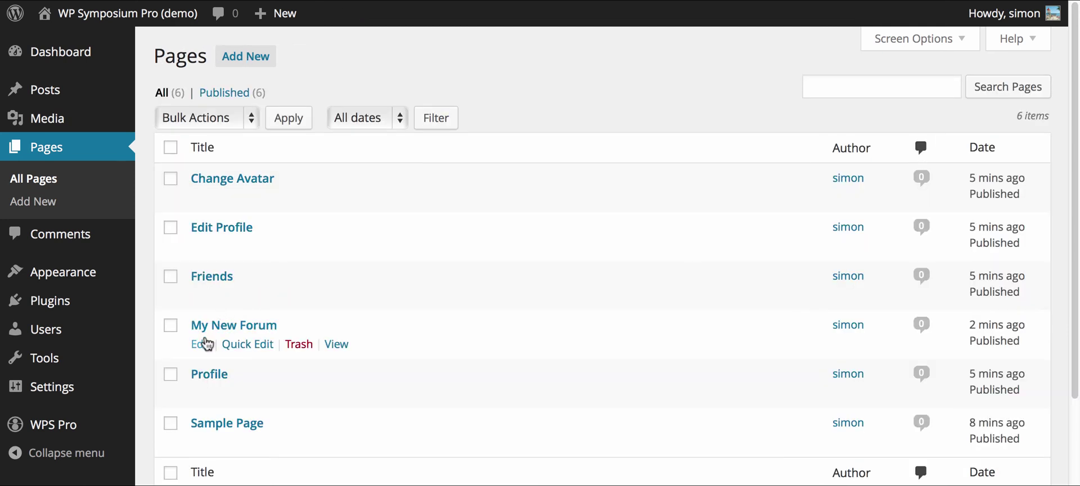
# Open the My New Forum page and select the slug my-new-forum in its [wps-forum-page] shortcode
pyautogui.click(201, 345)
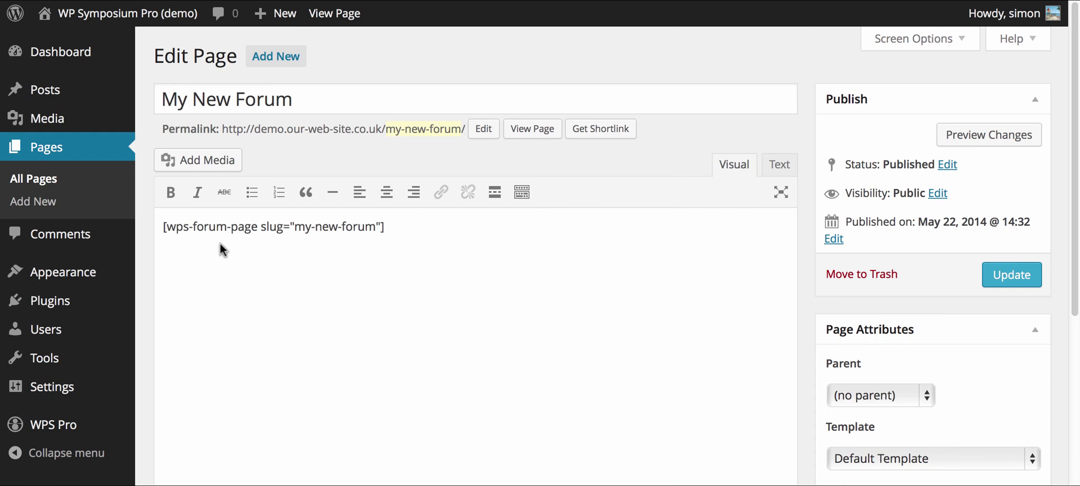
pyautogui.moveTo(165, 226); pyautogui.dragTo(258, 228)
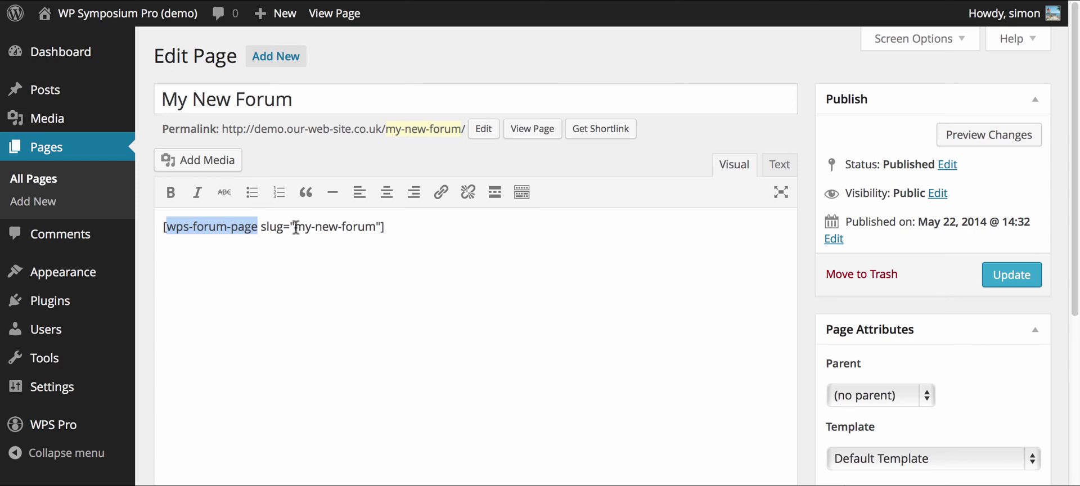
pyautogui.moveTo(261, 226); pyautogui.dragTo(381, 231)
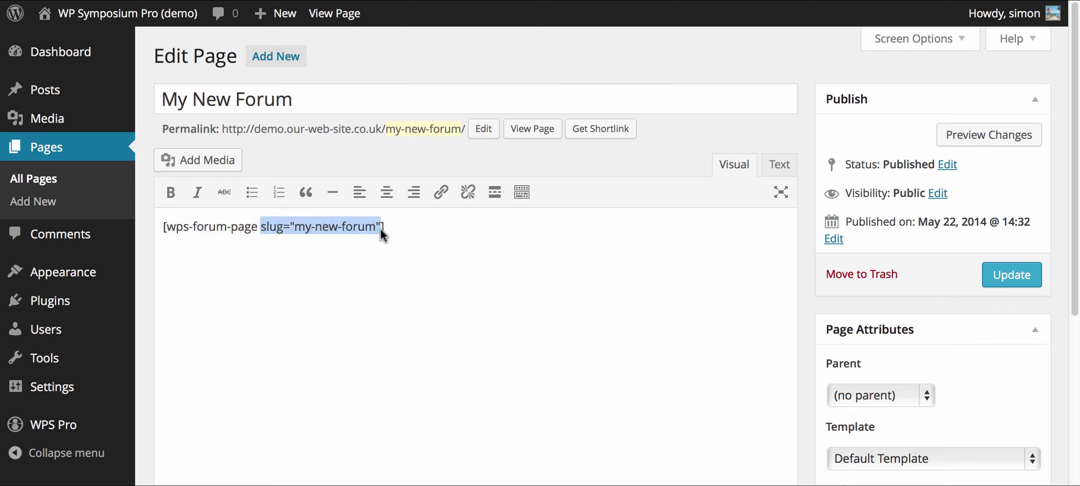
pyautogui.click(380, 302)
pyautogui.moveTo(376, 227); pyautogui.dragTo(298, 225)
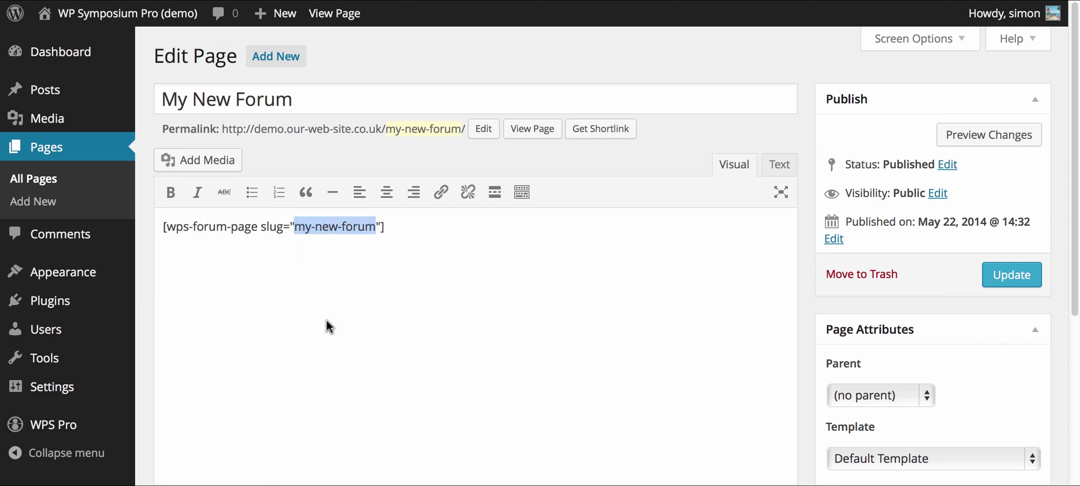
# Compare it with the my-new-forum slug in the WPS Pro Forum Setup list
pyautogui.moveTo(107, 425)
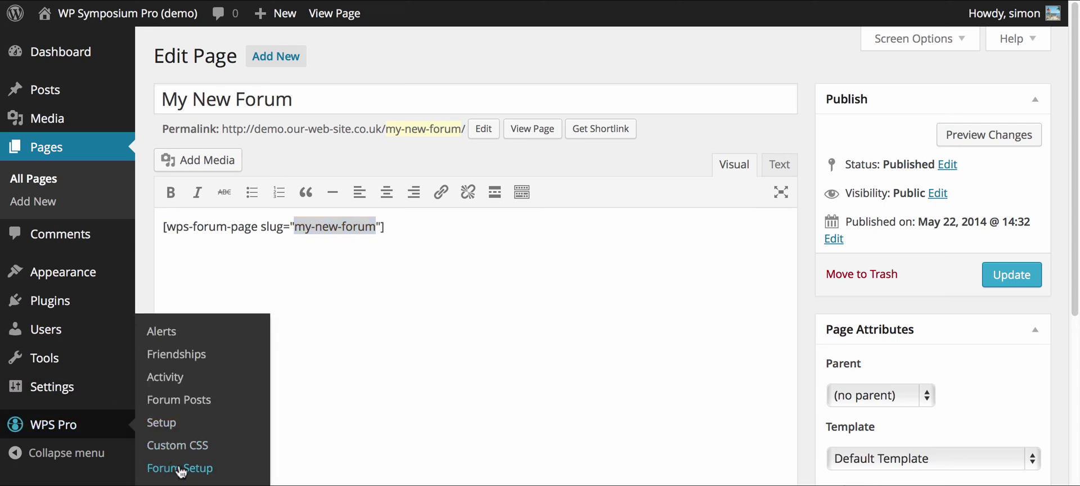
pyautogui.click(180, 469)
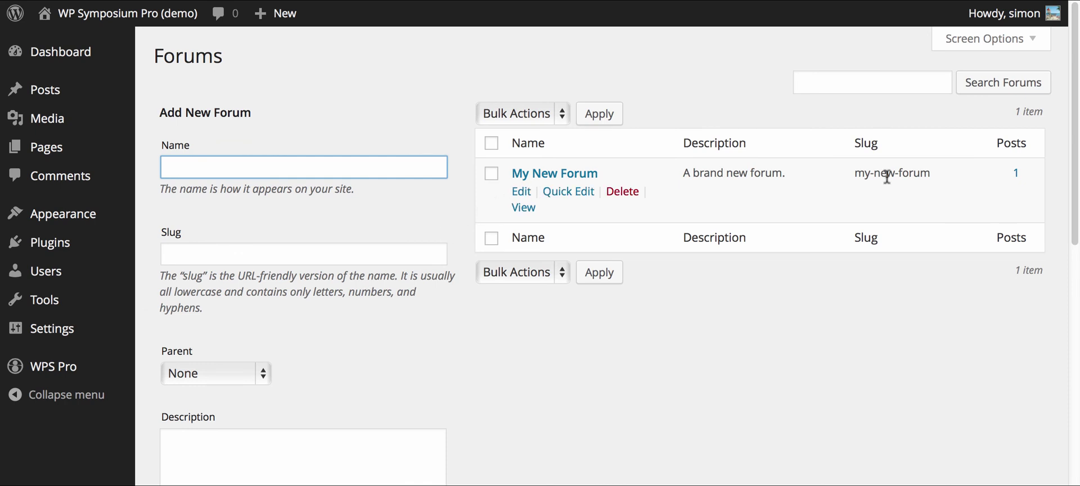
pyautogui.moveTo(934, 172); pyautogui.dragTo(855, 171)
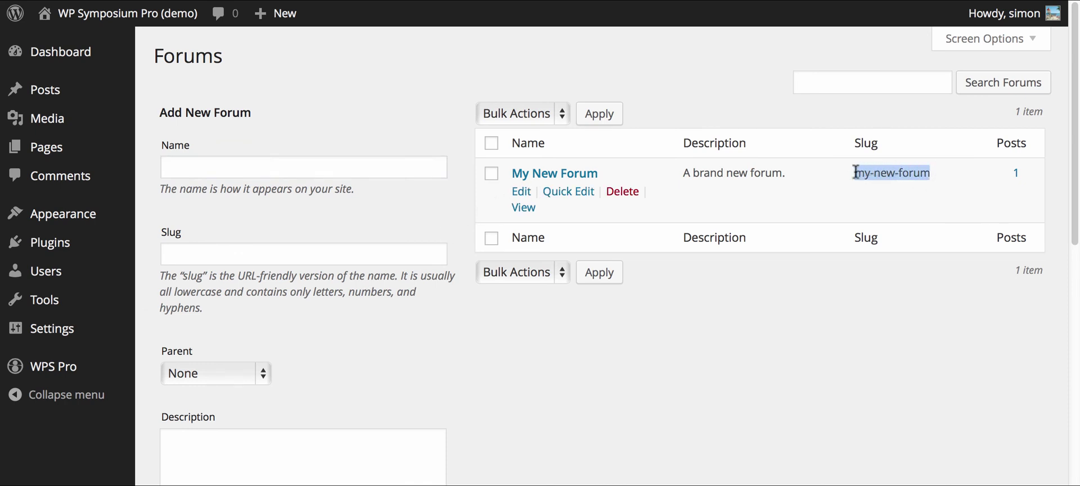
pyautogui.click(777, 314)
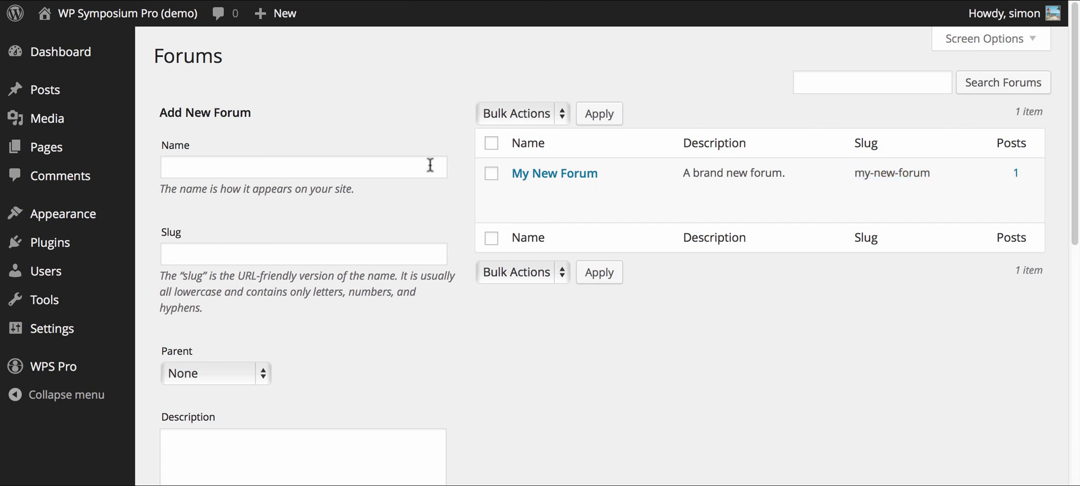
# On the front-end Profile page, post 'A new post' and start writing 'Another post'
pyautogui.click(165, 17)
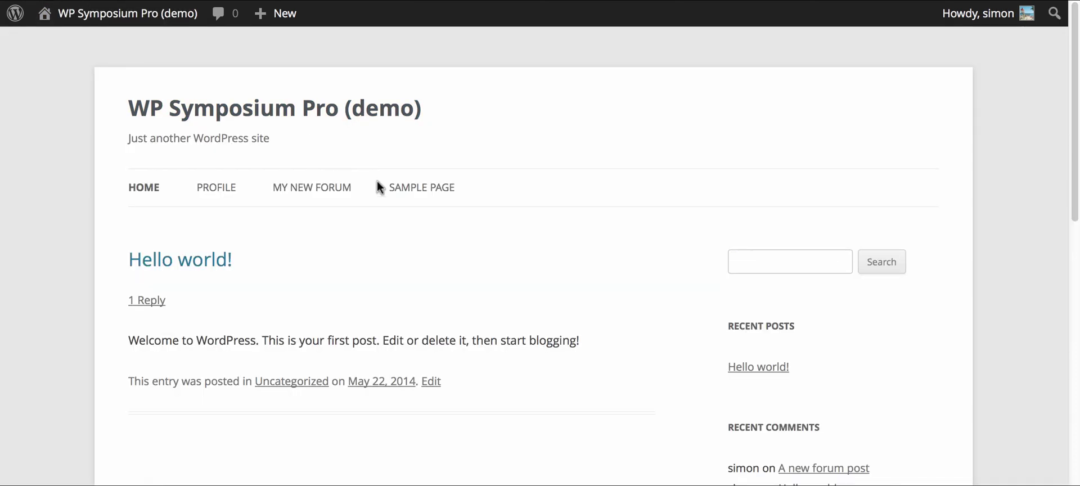
pyautogui.click(225, 190)
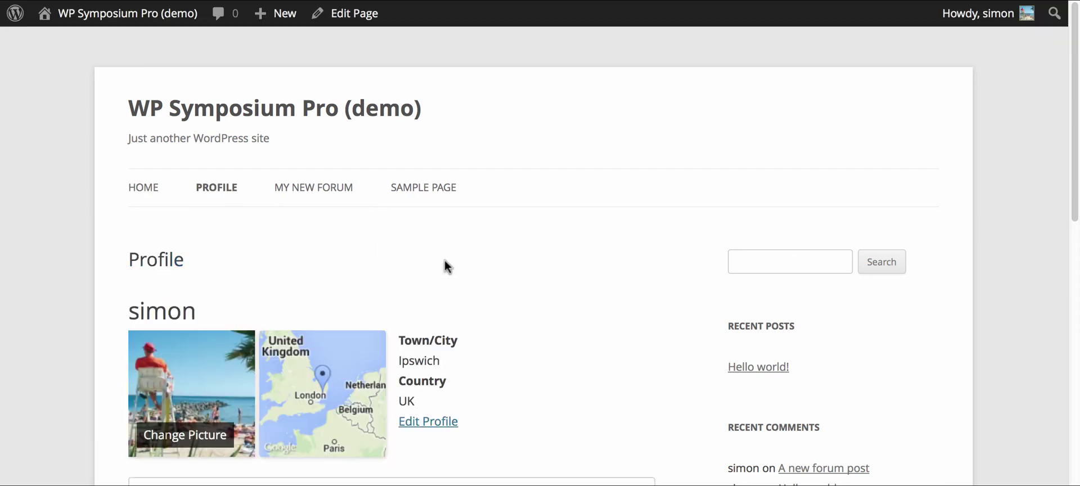
pyautogui.scroll(-6, 445, 262)
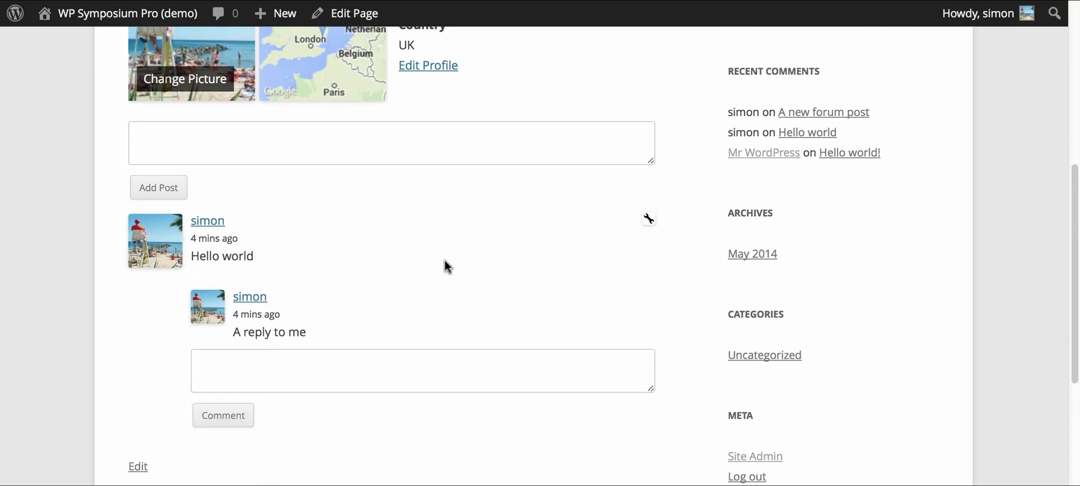
pyautogui.click(393, 148)
pyautogui.write('A new post')
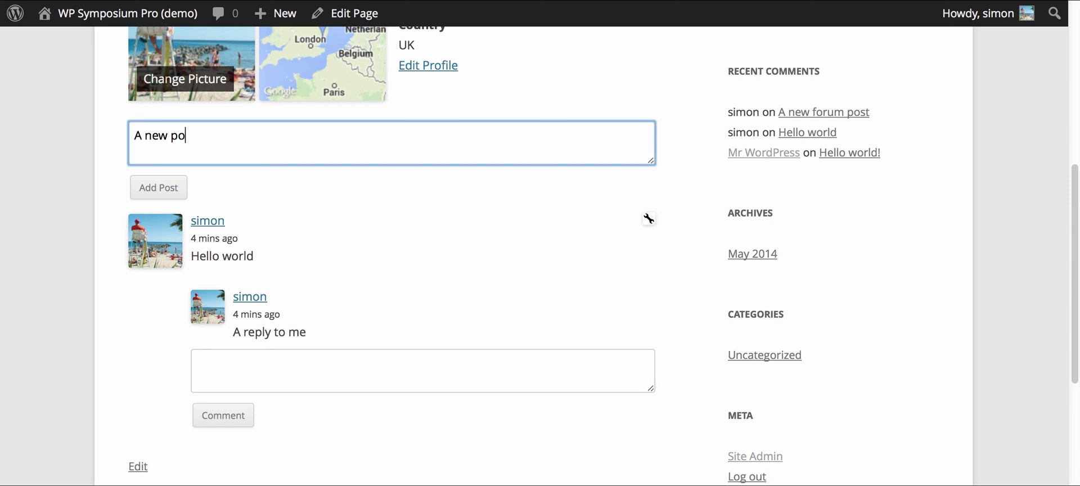
pyautogui.click(173, 187)
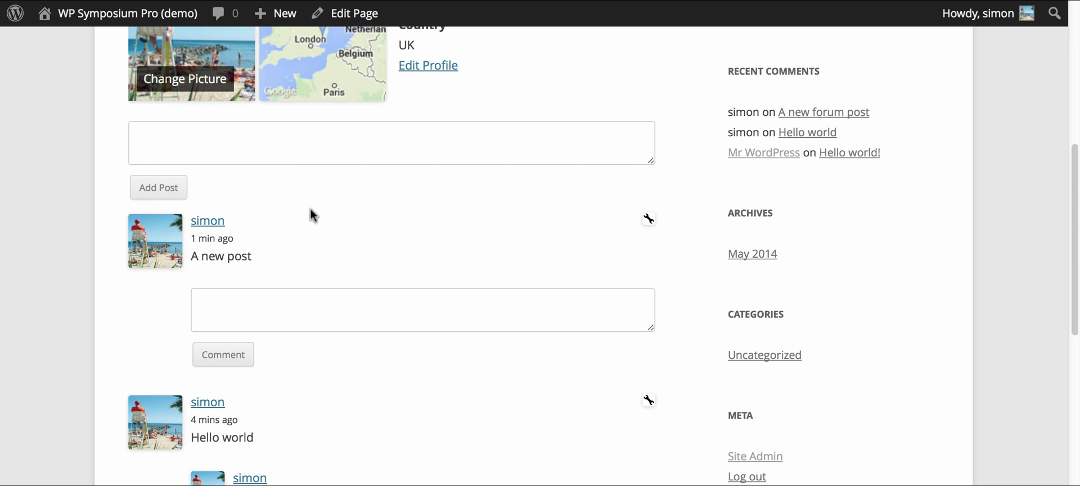
pyautogui.click(283, 142)
pyautogui.write('Another po')
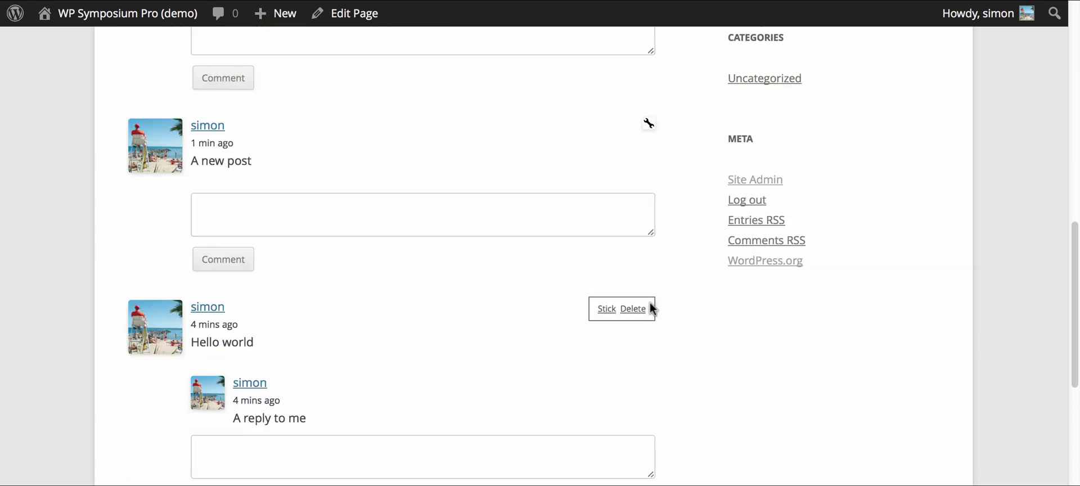
# Stick the Hello world post to the top of the activity feed
pyautogui.click(611, 314)
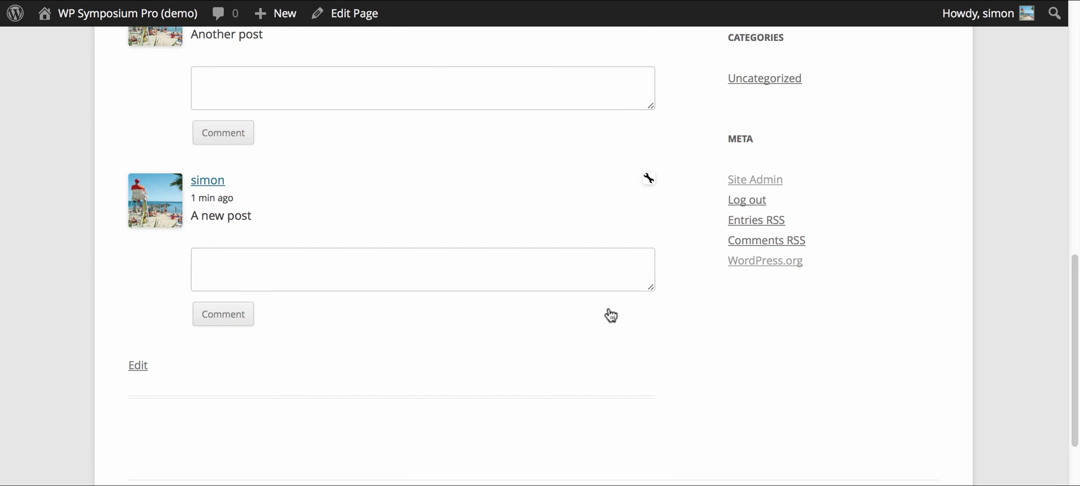
pyautogui.scroll(7, 611, 315)
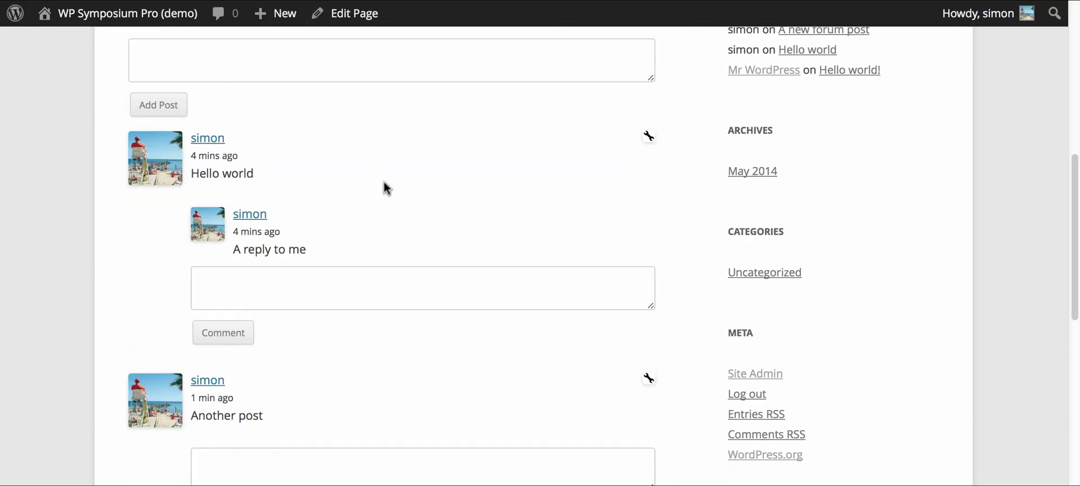
pyautogui.scroll(-1, 384, 183)
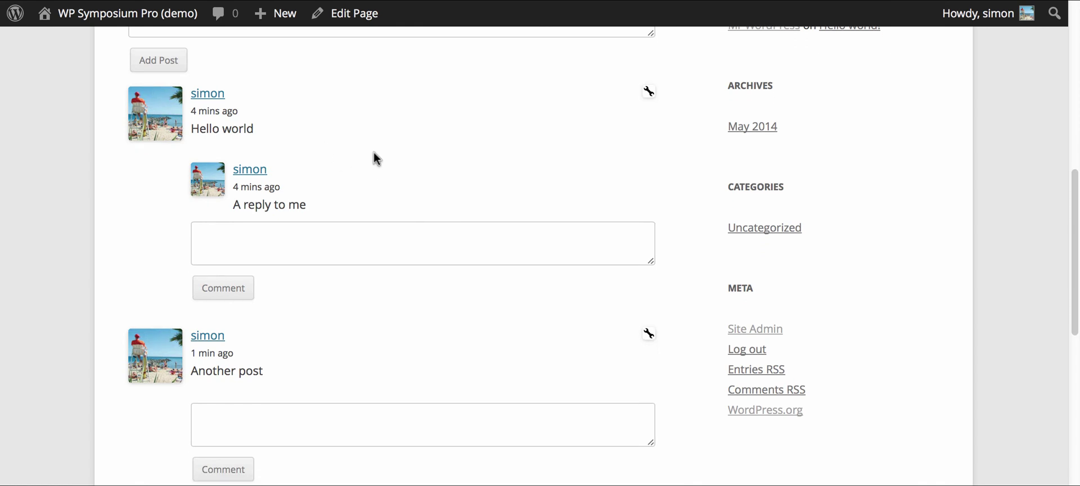
pyautogui.scroll(-3, 273, 363)
pyautogui.scroll(4, 272, 362)
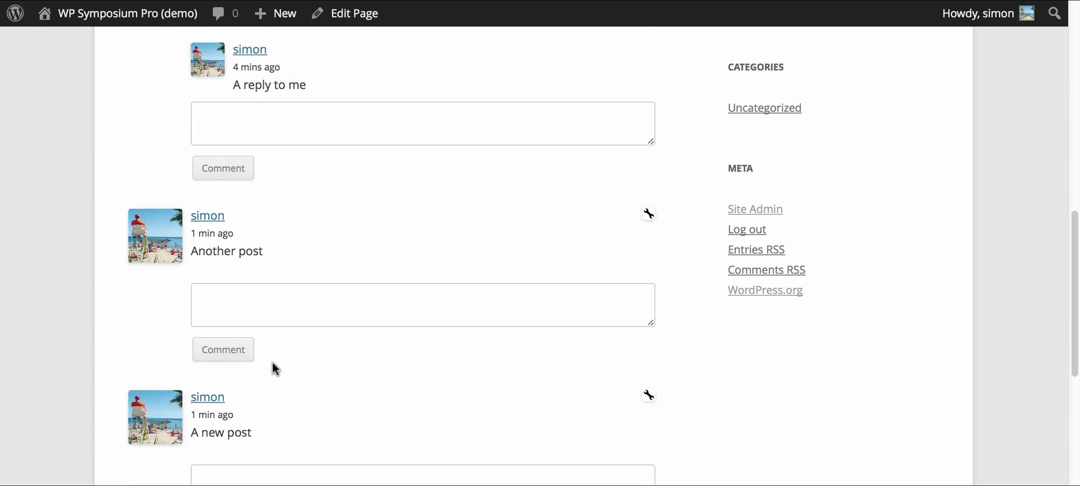
# Unstick the Hello world post so it drops below 'Another post' and 'A new post'
pyautogui.moveTo(644, 128)
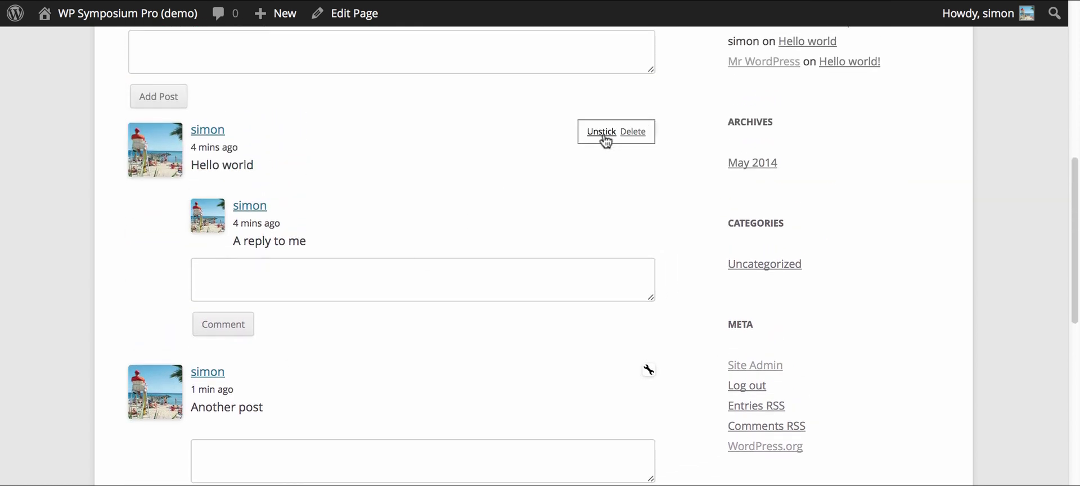
pyautogui.click(605, 138)
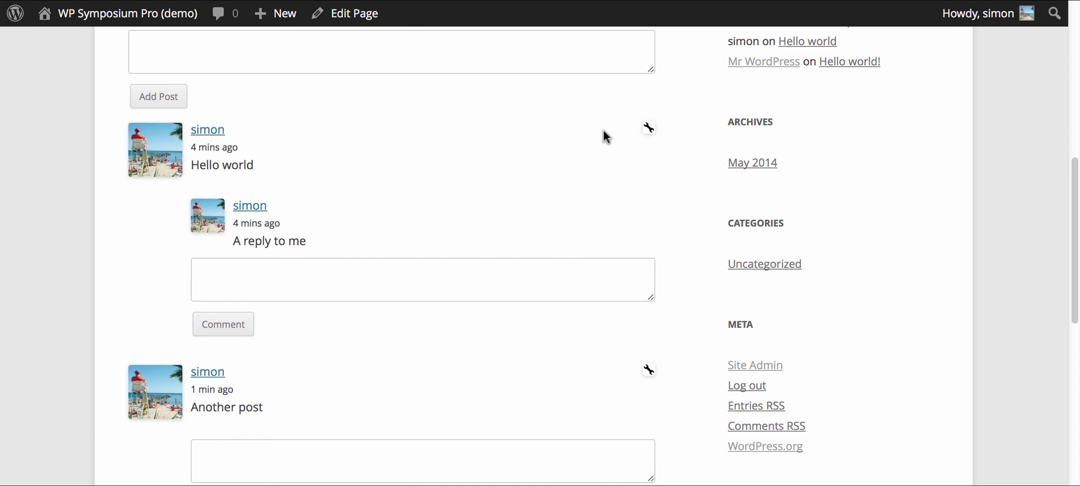
pyautogui.scroll(4, 615, 176)
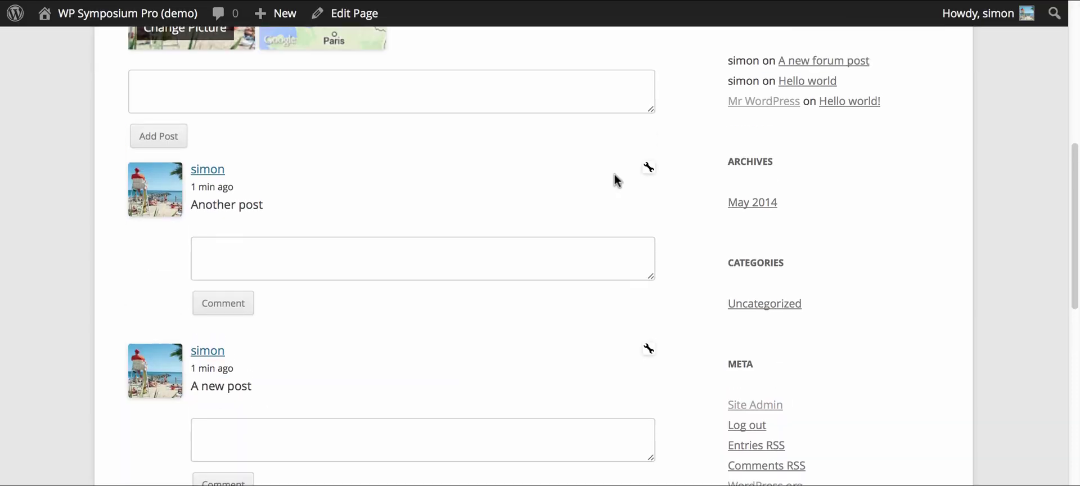
pyautogui.scroll(-10, 616, 180)
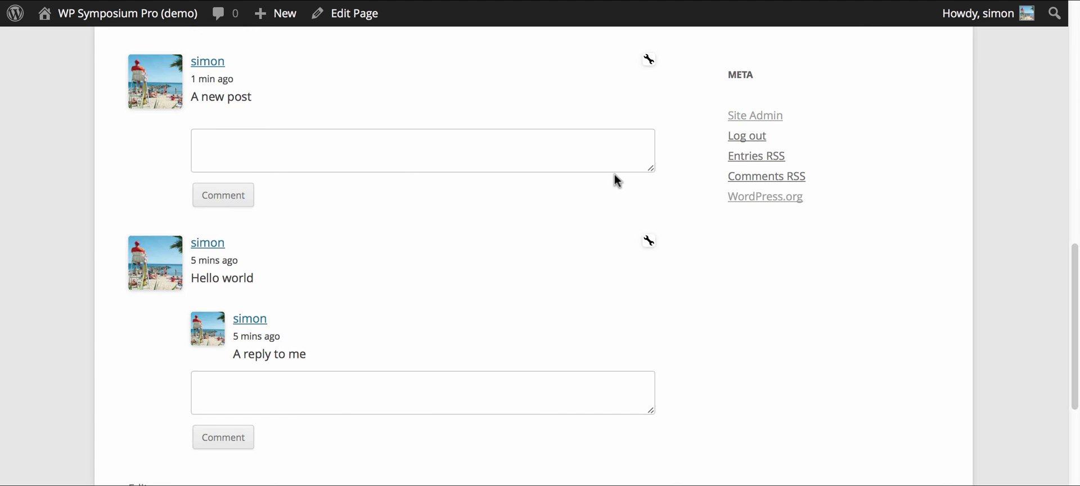
pyautogui.scroll(7, 450, 256)
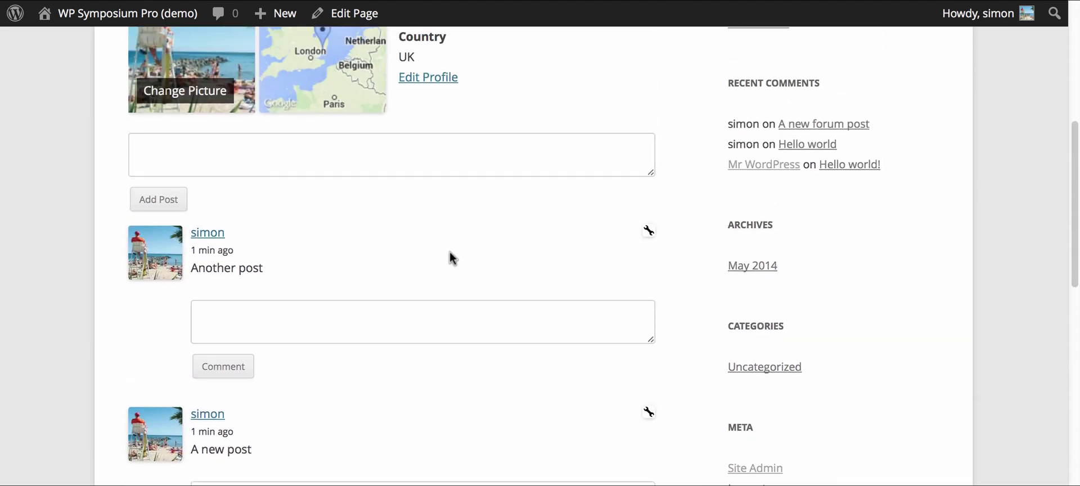
pyautogui.scroll(1, 453, 258)
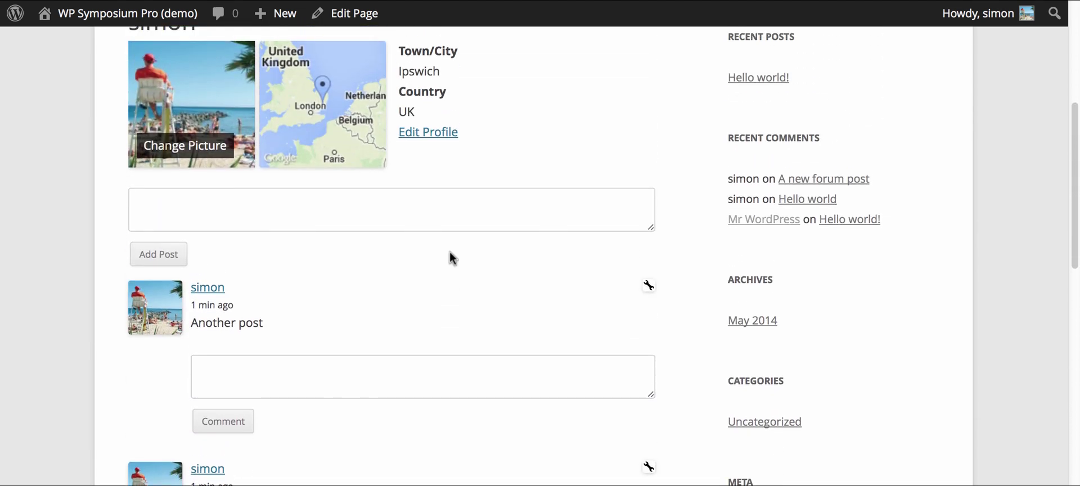
pyautogui.scroll(5, 449, 251)
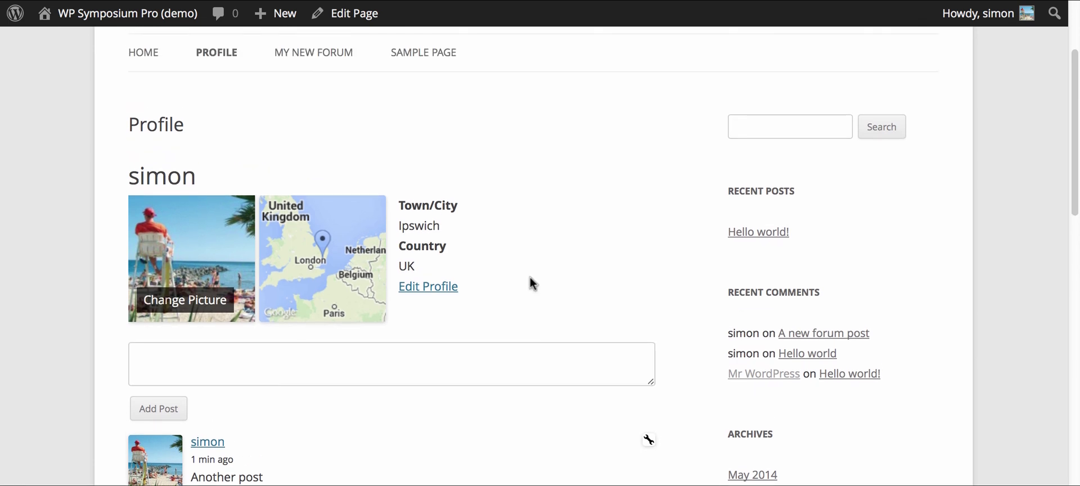
pyautogui.scroll(2, 530, 278)
pyautogui.scroll(3, 530, 278)
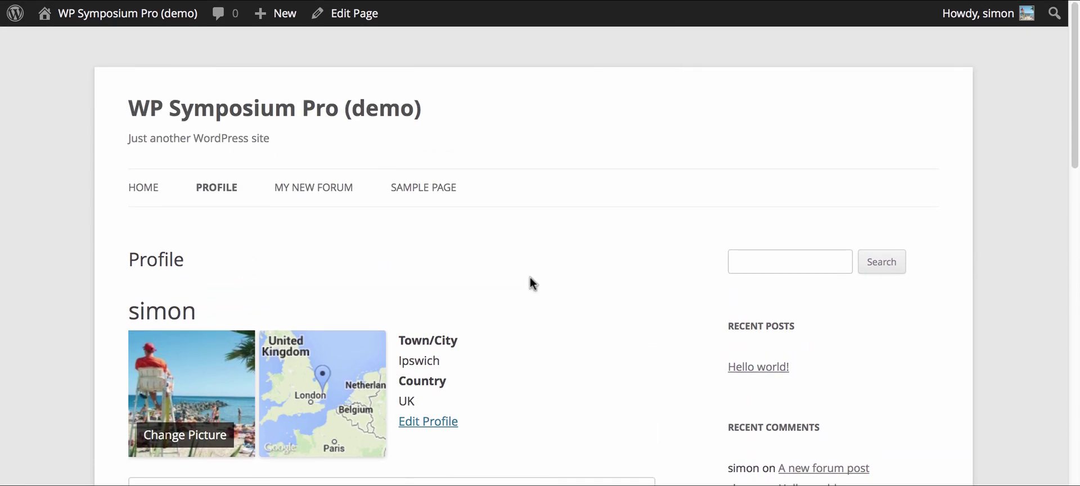